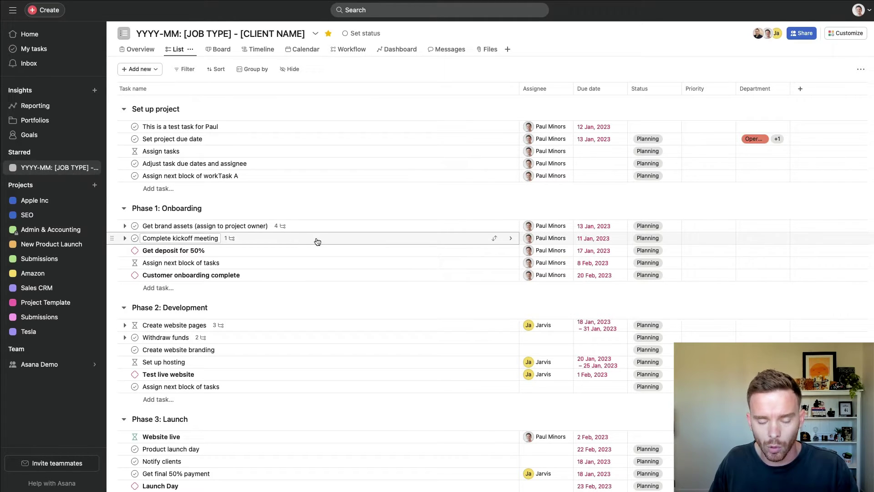
- Review the client project's task list and its project actions menu, then close the menu
scroll(318, 241, "down", 2)
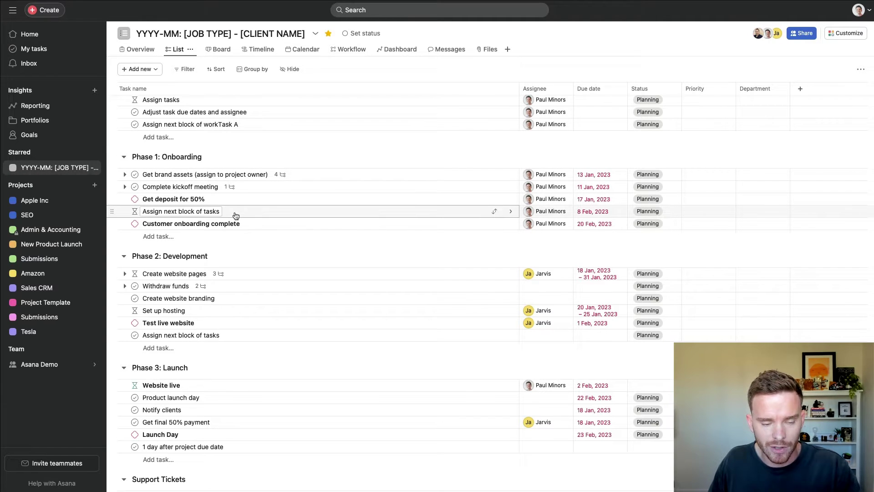
scroll(236, 215, "down", 1)
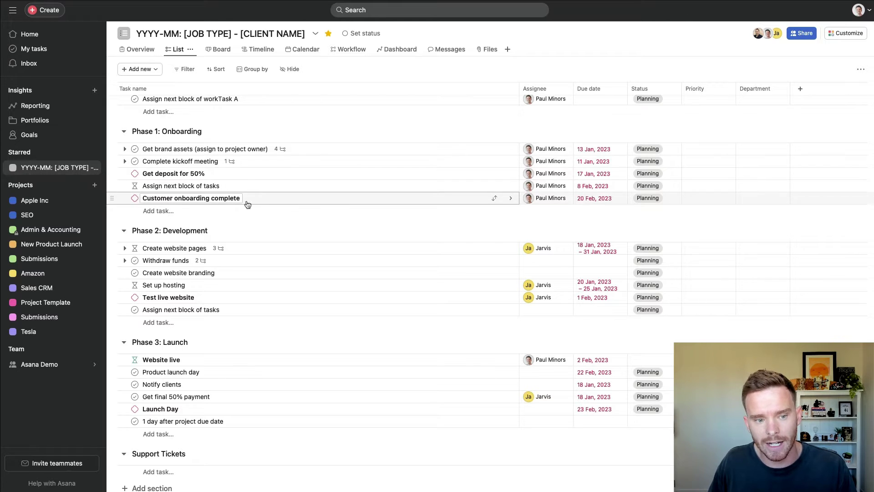
scroll(250, 202, "down", 1)
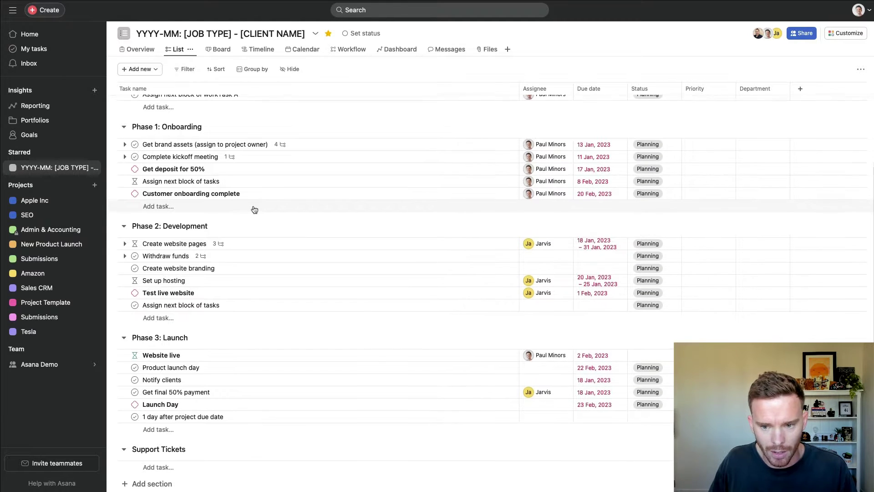
scroll(255, 209, "up", 3)
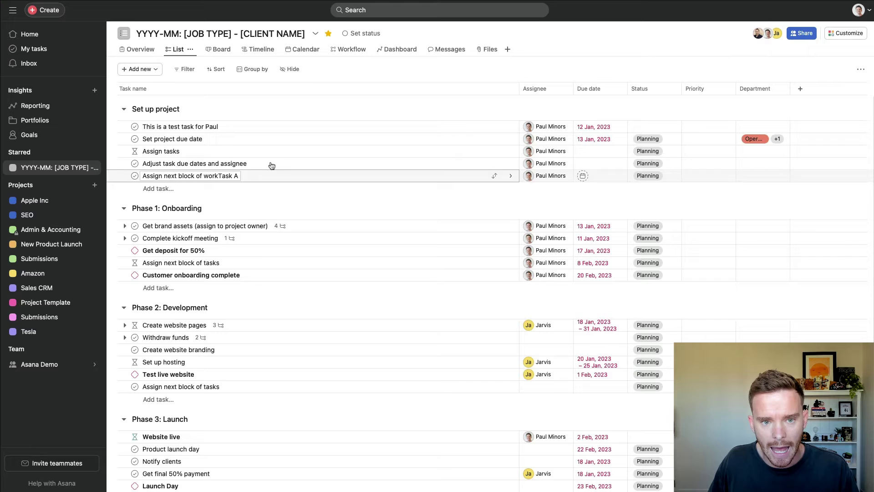
left_click(315, 34)
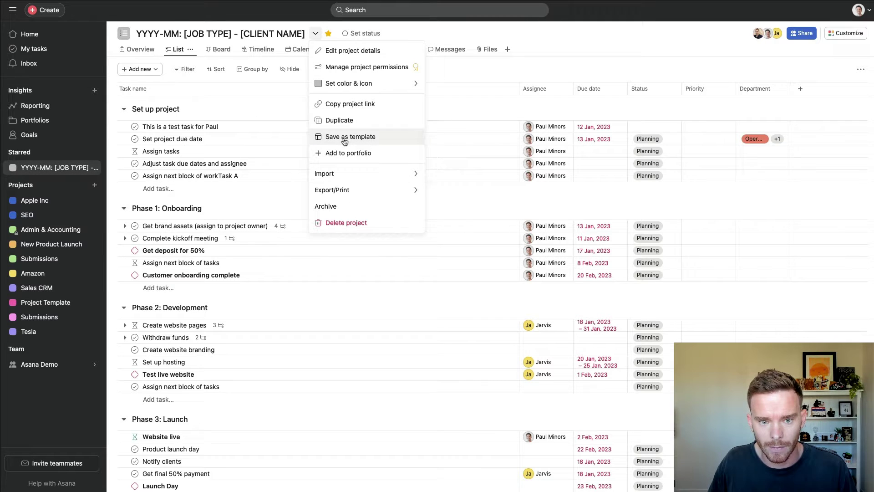
left_click(199, 81)
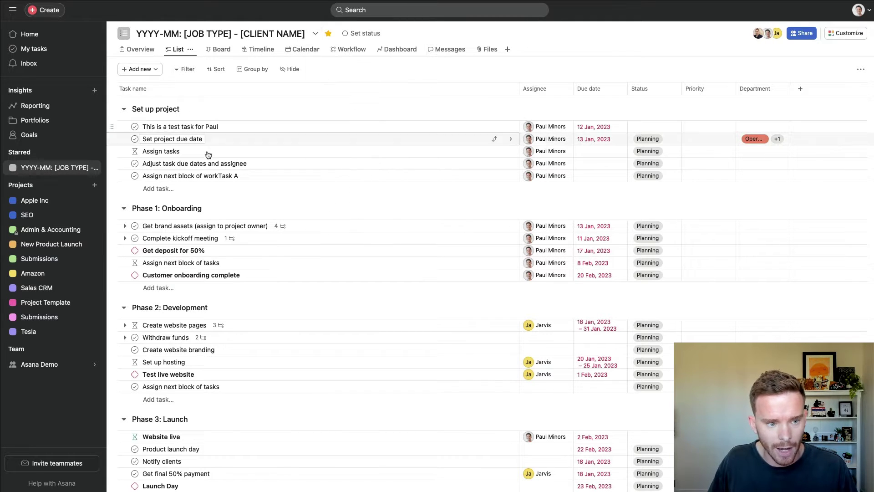
- Go to the Asana Demo team page and look over its projects
left_click(39, 364)
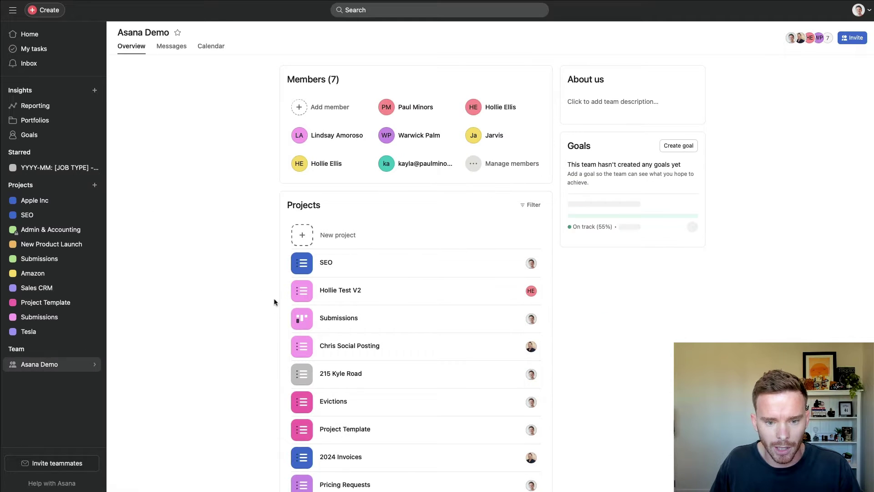
scroll(286, 291, "down", 6)
scroll(351, 276, "down", 4)
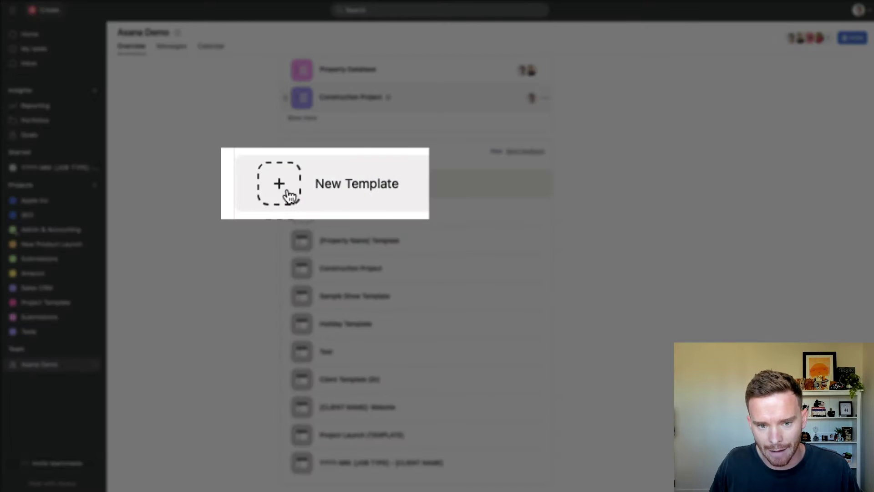
- Create the 'Event Planning [TEMPLATE]' template with privacy set to Anyone in team can use
left_click(330, 191)
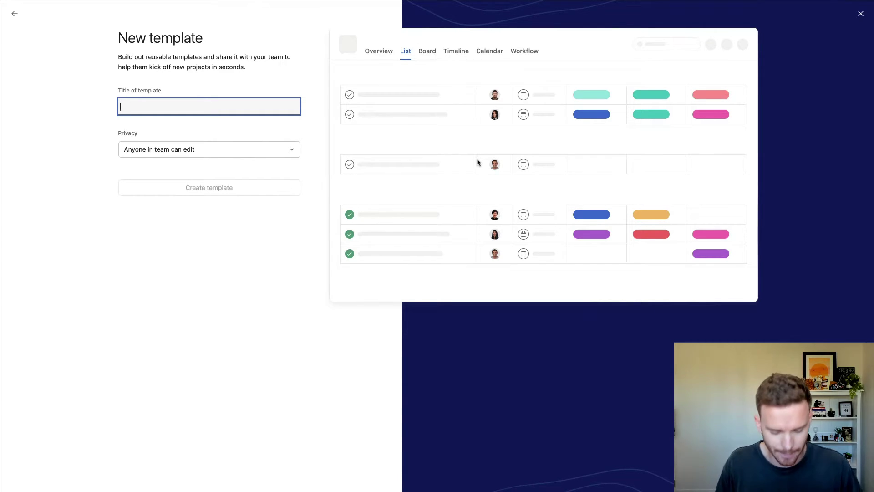
type("Event Planning")
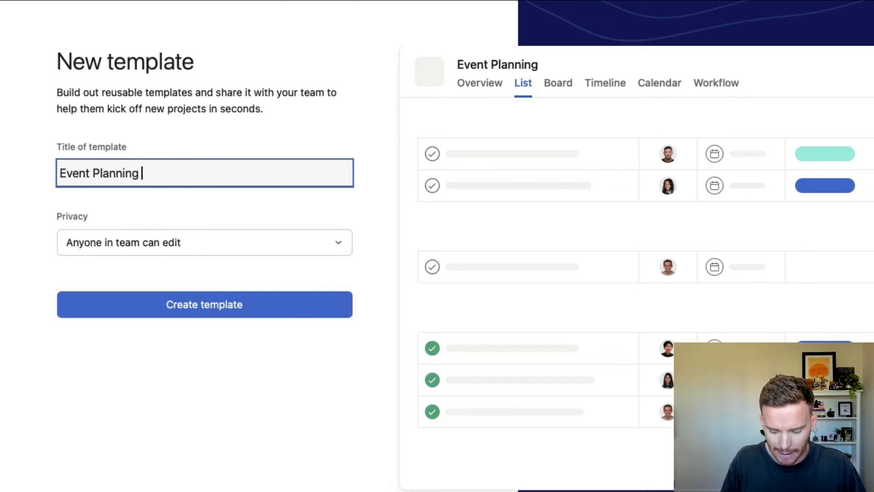
type(" [TEMPLATE]")
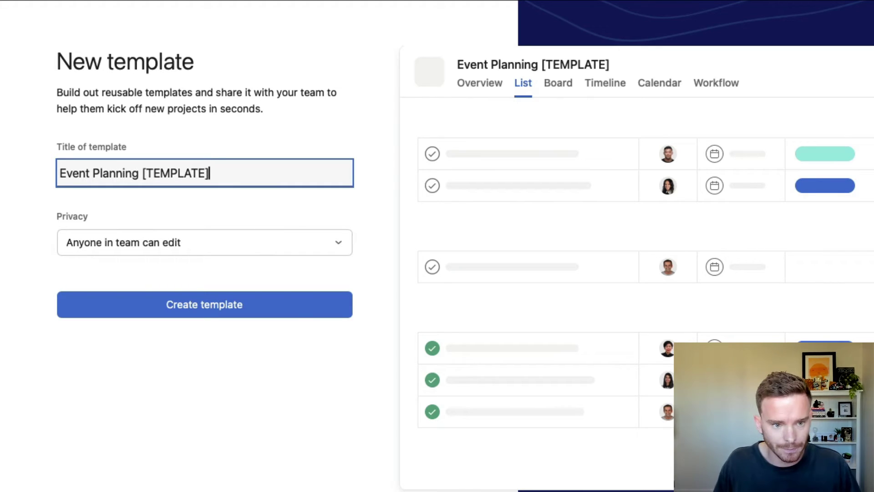
left_click(334, 247)
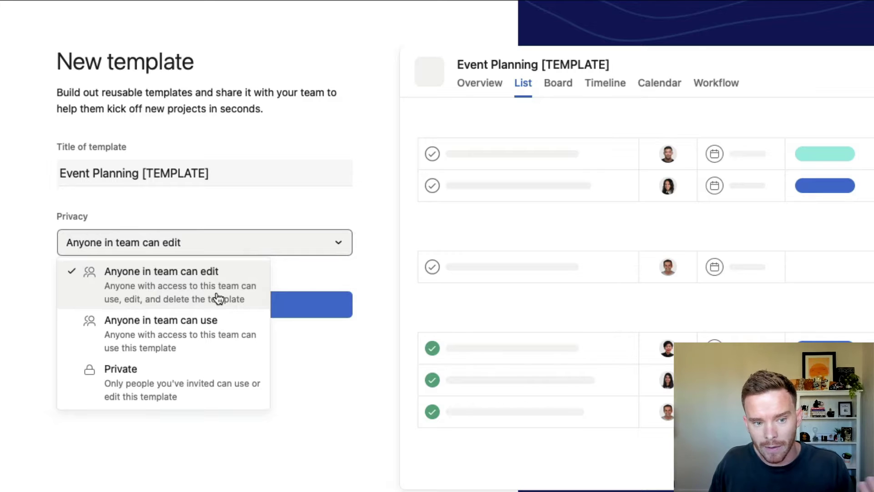
left_click(199, 347)
left_click(177, 249)
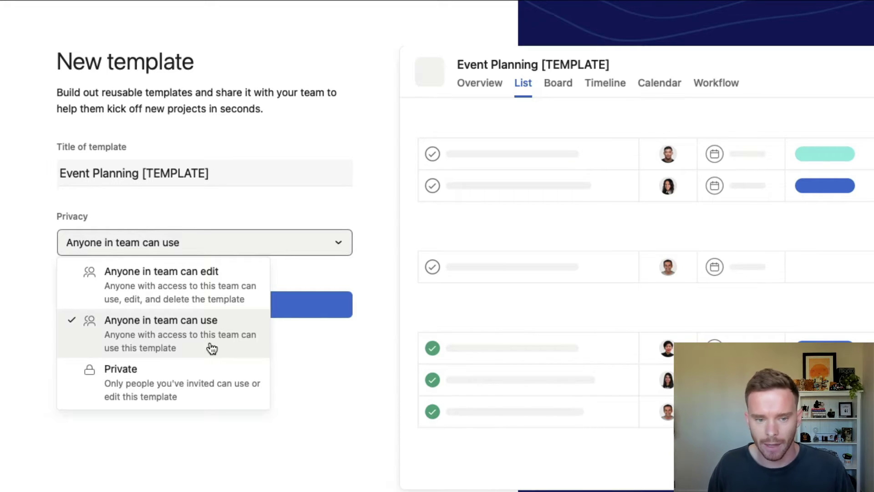
left_click(212, 348)
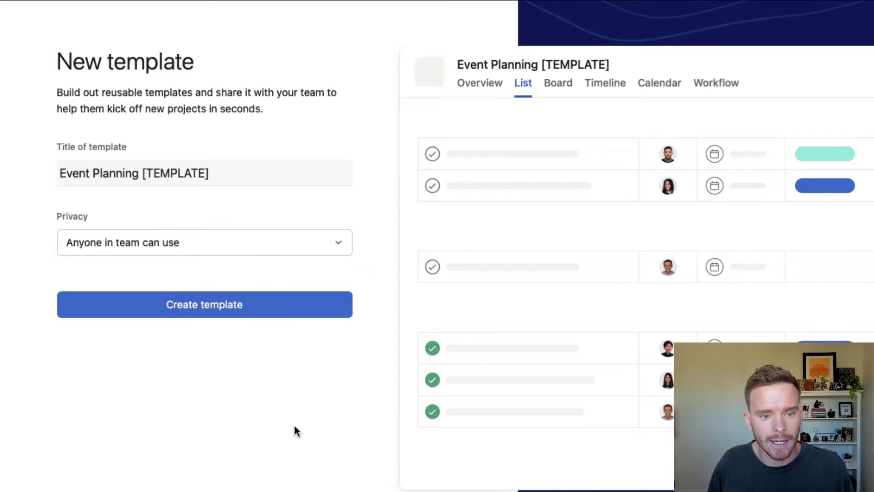
left_click(238, 313)
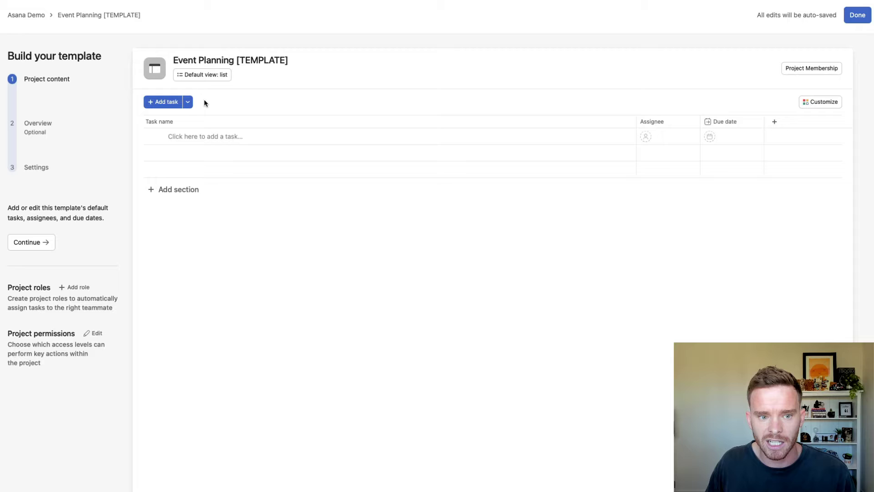
- Add the first template section, 'Stage One: Planning'
left_click(187, 102)
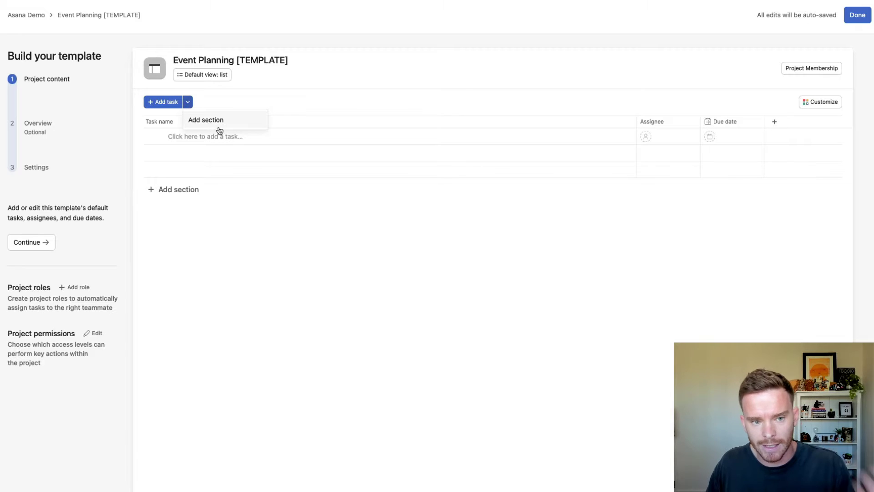
left_click(248, 246)
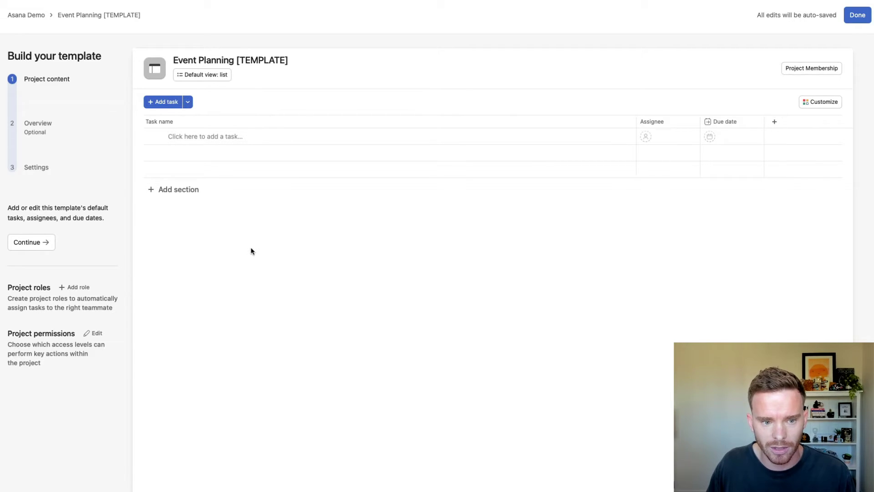
left_click(188, 190)
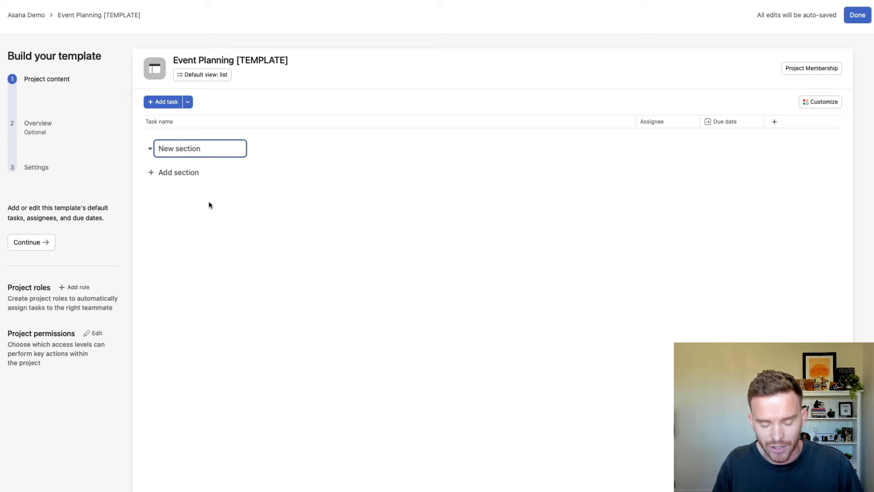
type("S")
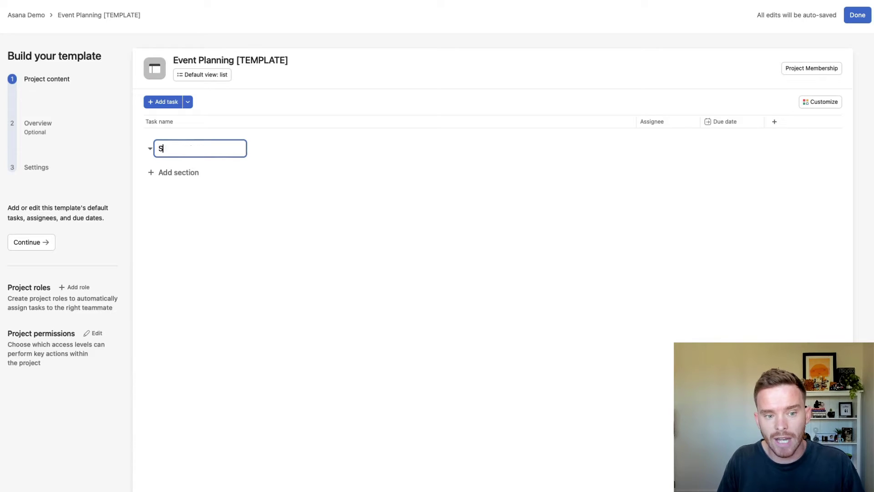
type("tage One -")
key("BackSpace")
key("BackSpace")
key("BackSpace")
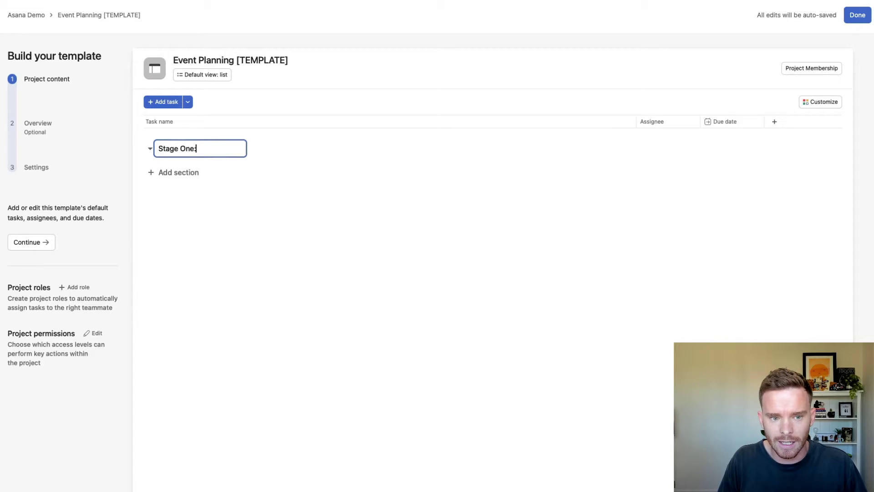
type(": Planning")
key("Return")
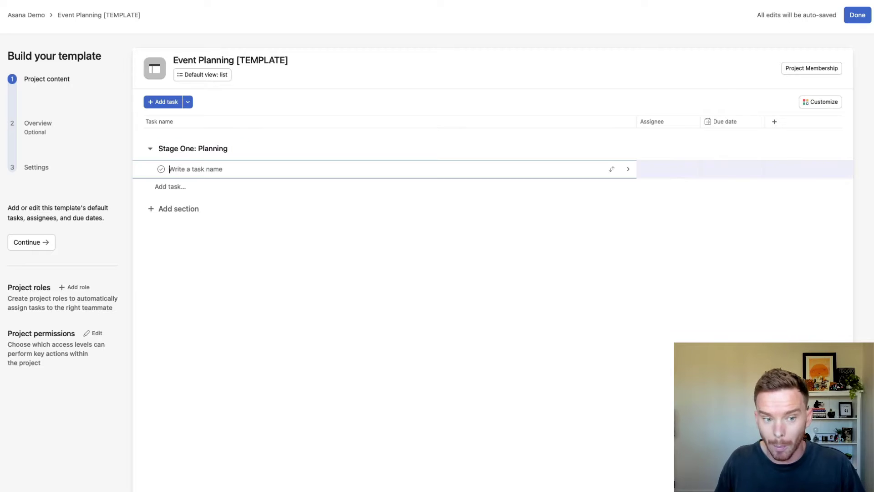
left_click(196, 212)
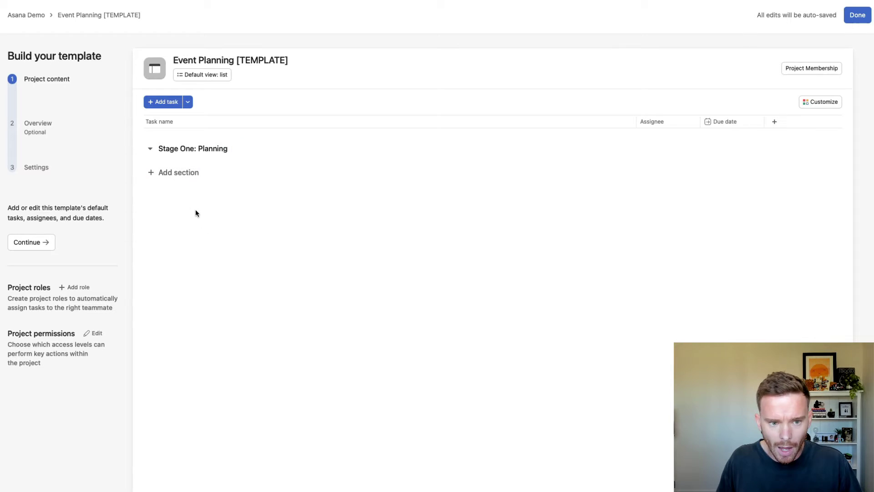
- Add sections 'Stage Two: Production and Marketing', 'Stage Three: Event Day' and 'Stage Four: Post-Event'
left_click(189, 172)
type("Stage")
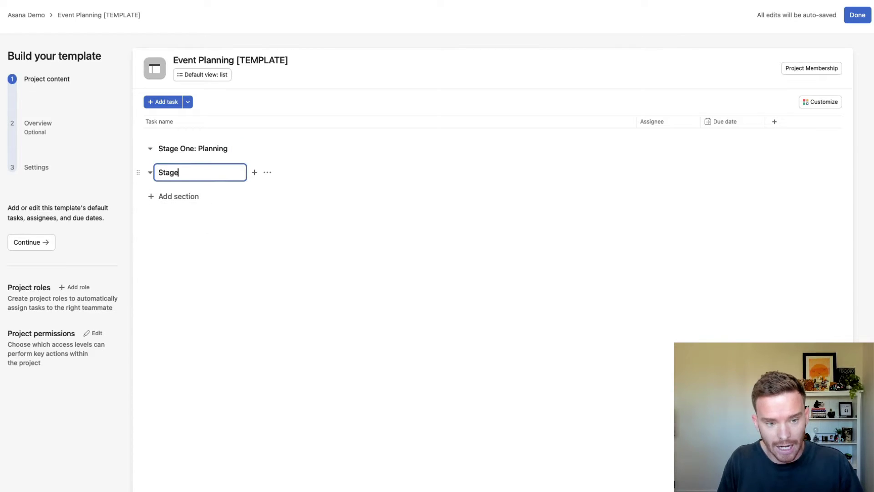
type(" Two: Pro")
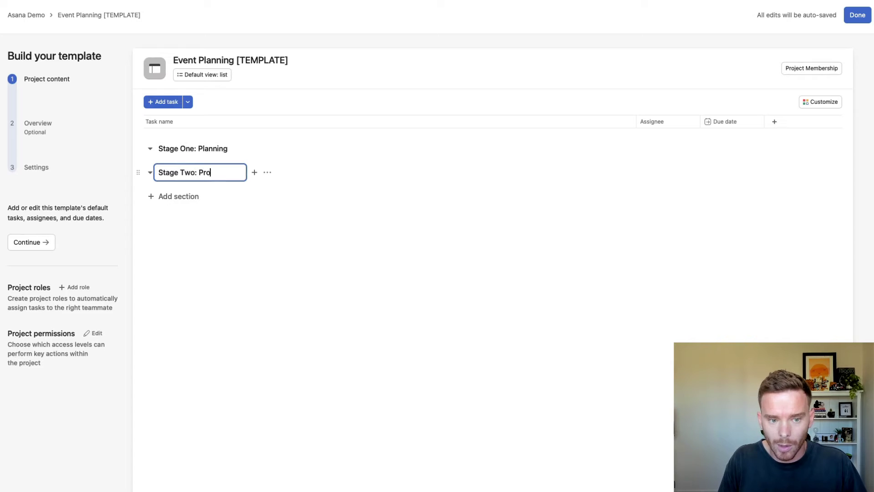
type("duction and")
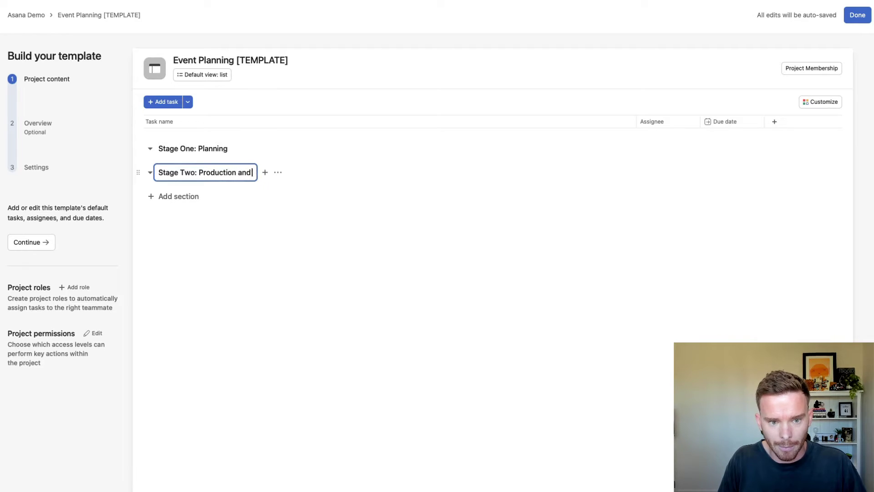
type(" Marketing")
key("Return")
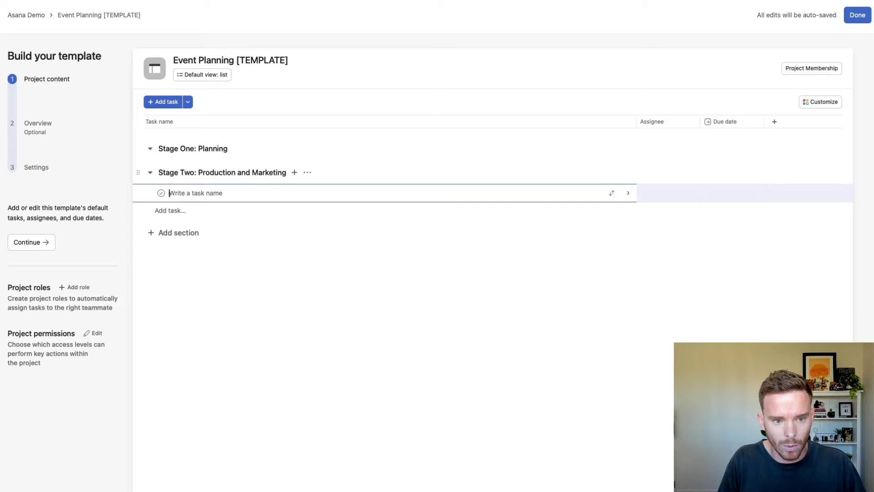
left_click(159, 235)
left_click(183, 203)
type("St")
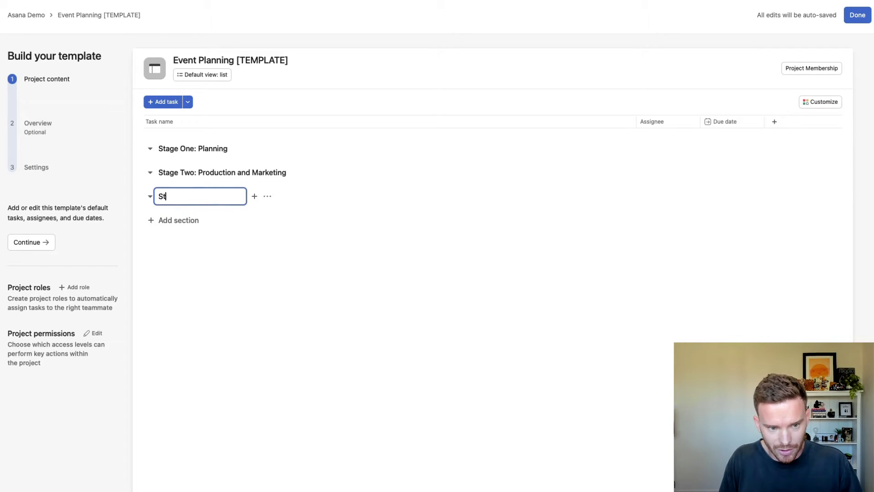
type("age Three: Event Day")
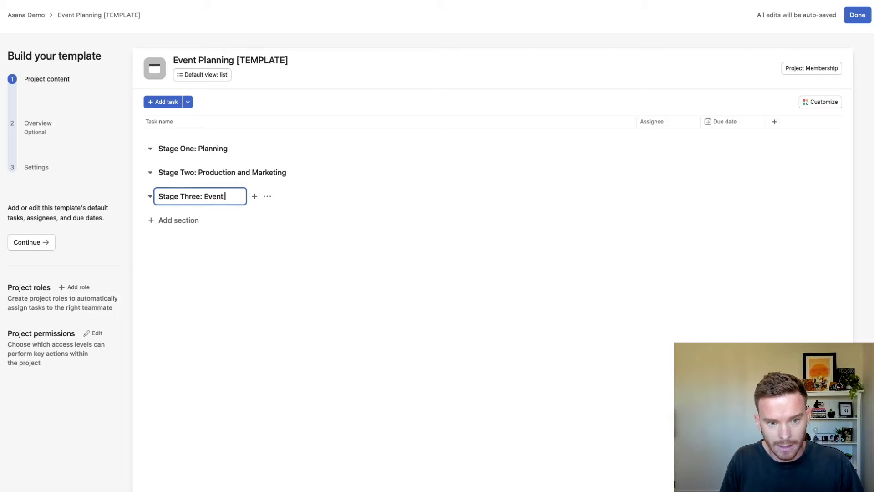
left_click(168, 220)
type("Stage")
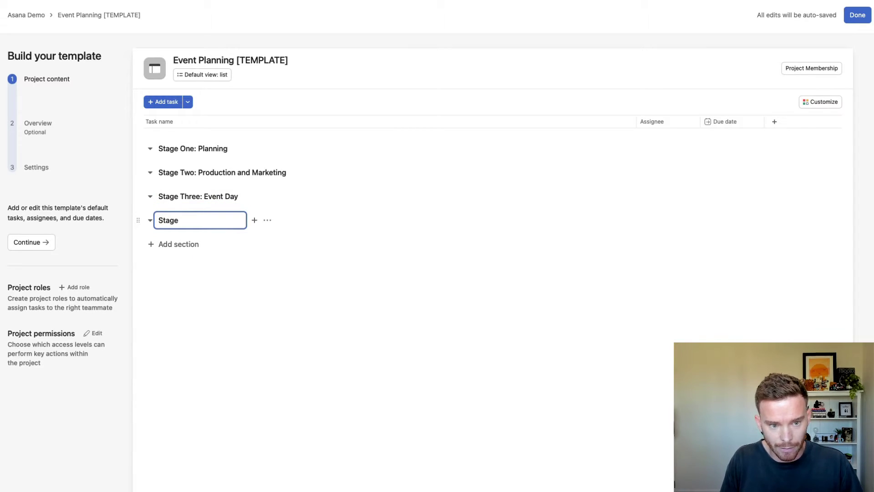
type(" Four: Post")
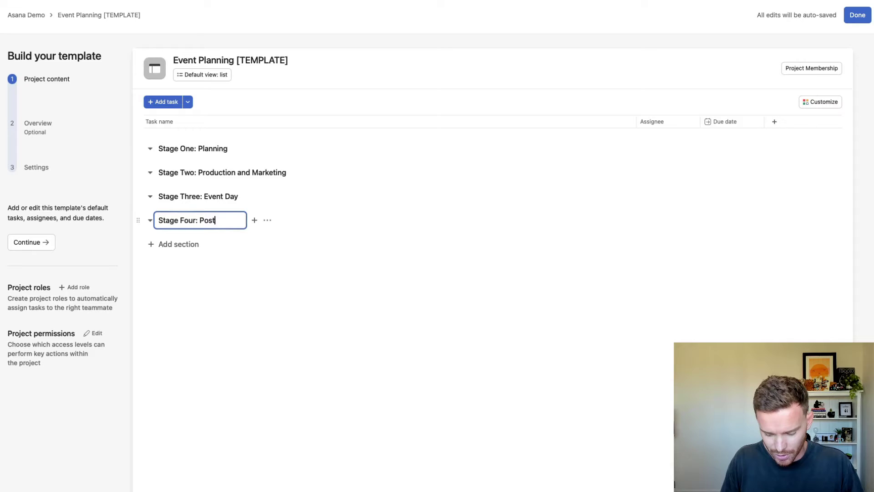
type("-Event")
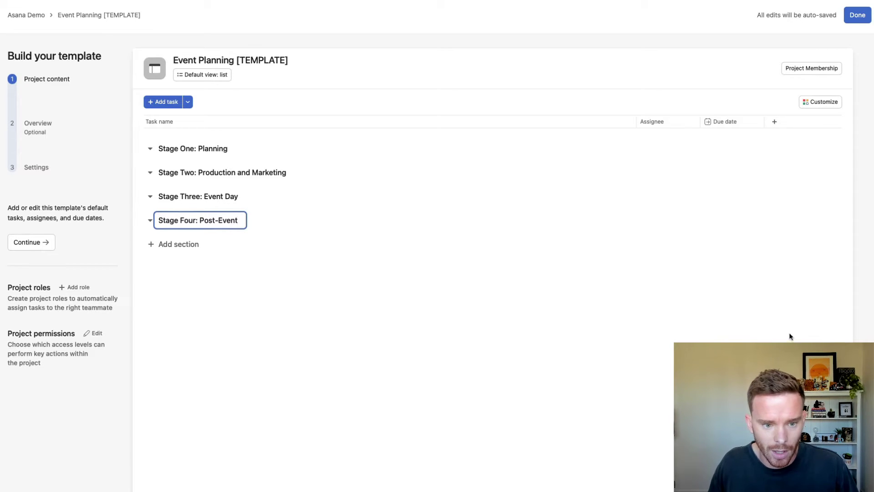
left_click(397, 301)
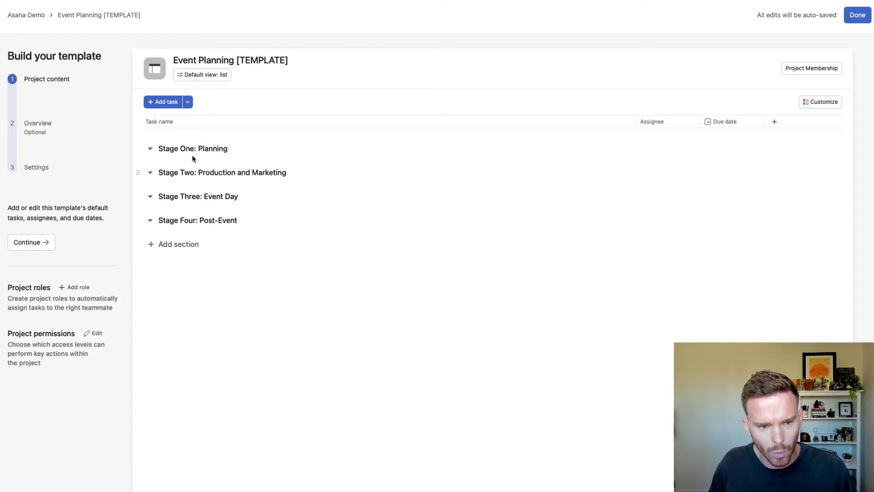
- Start adding tasks under Stage One: Planning and check the task list
left_click(235, 149)
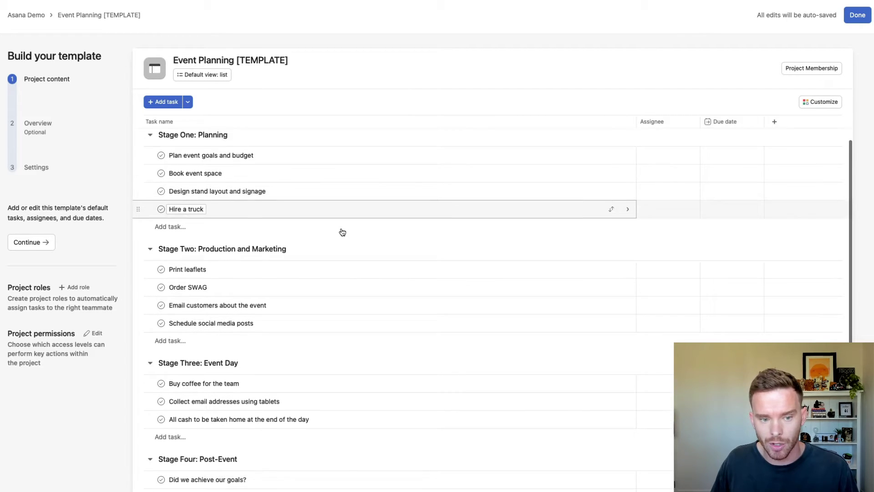
scroll(341, 231, "down", 2)
scroll(341, 231, "up", 2)
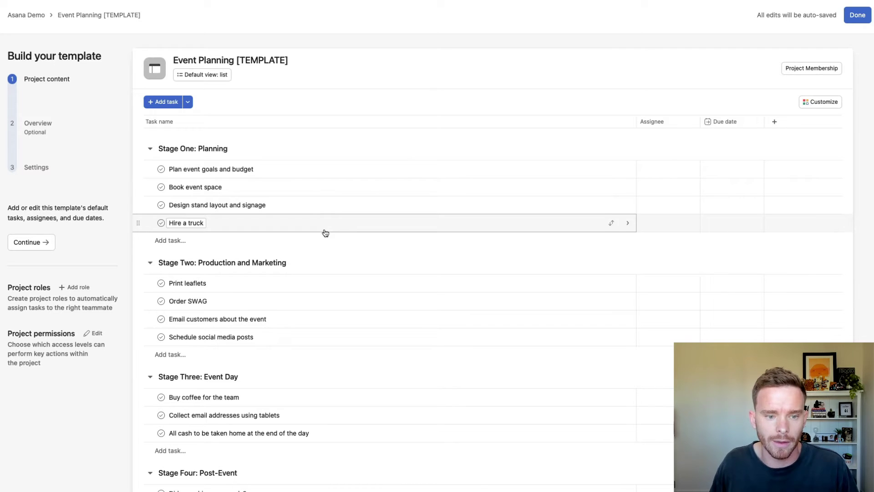
- Mark Book event space, Event day! and Did we achieve our goals? as milestones
right_click(281, 191)
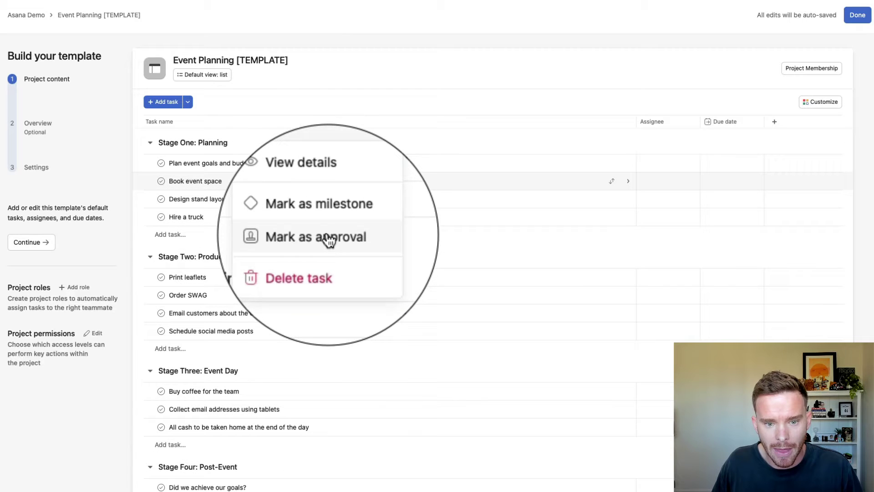
left_click(321, 221)
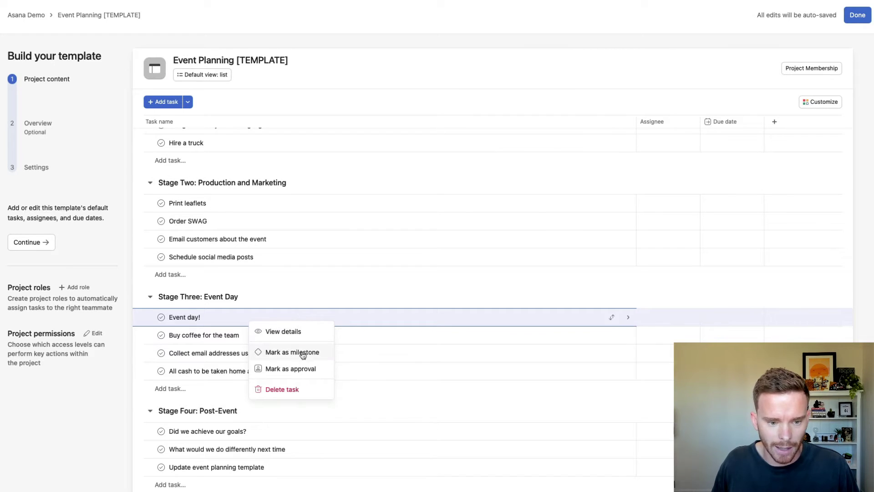
left_click(302, 352)
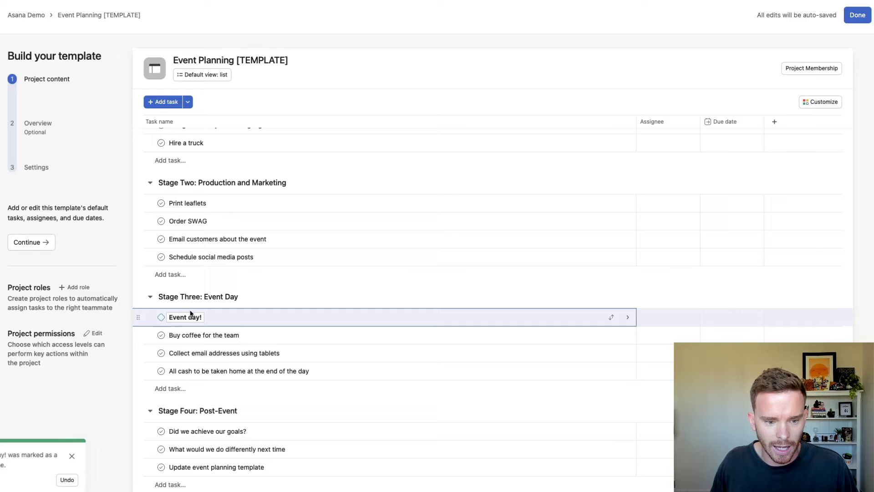
scroll(291, 391, "down", 1)
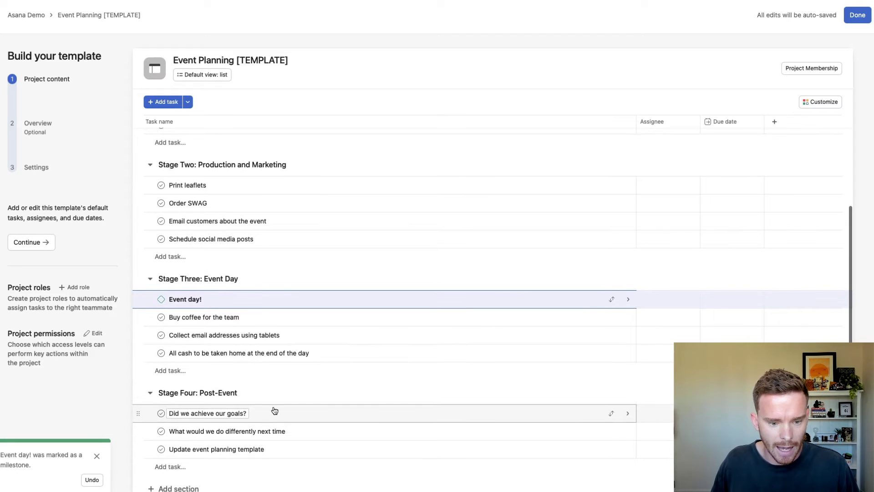
right_click(273, 413)
left_click(307, 443)
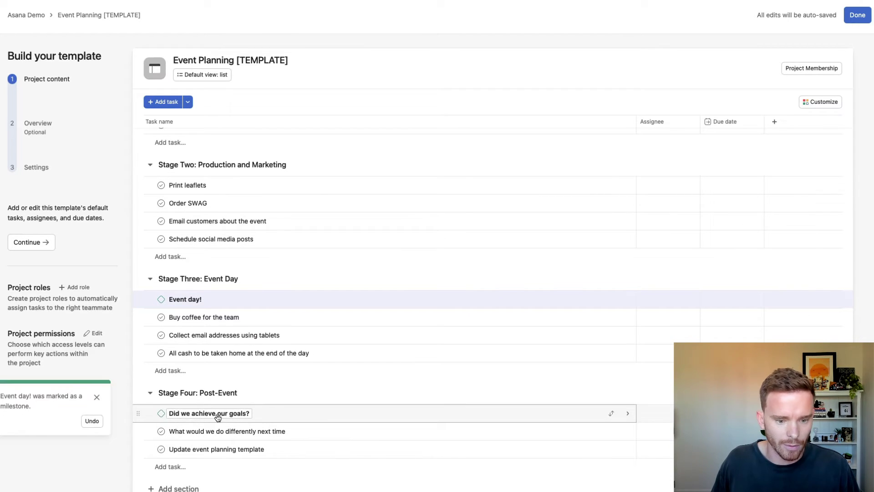
left_click(97, 397)
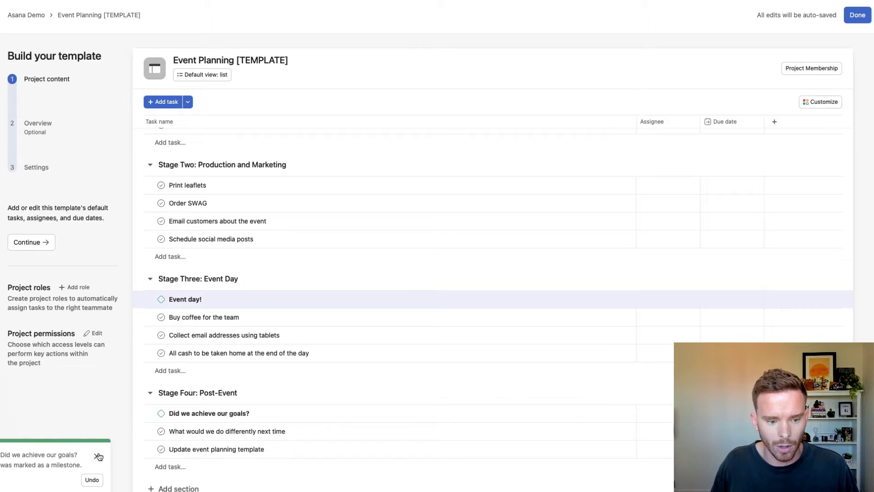
left_click(98, 456)
scroll(337, 354, "up", 3)
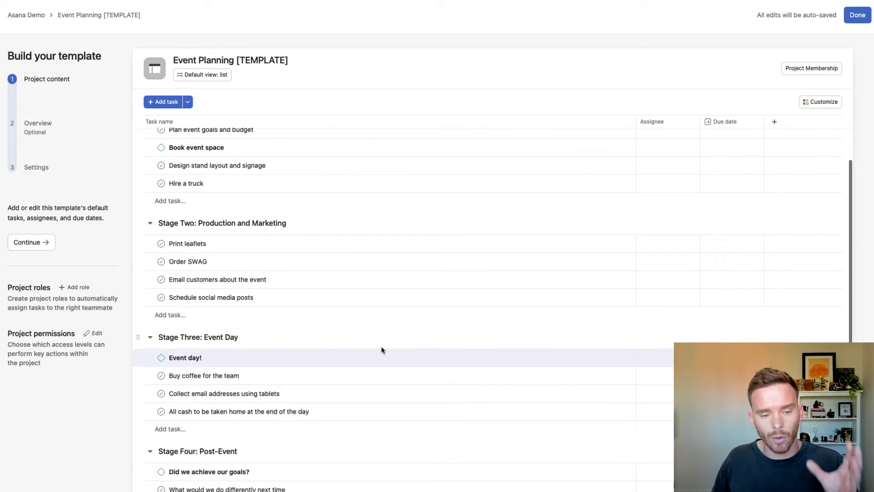
scroll(415, 339, "up", 2)
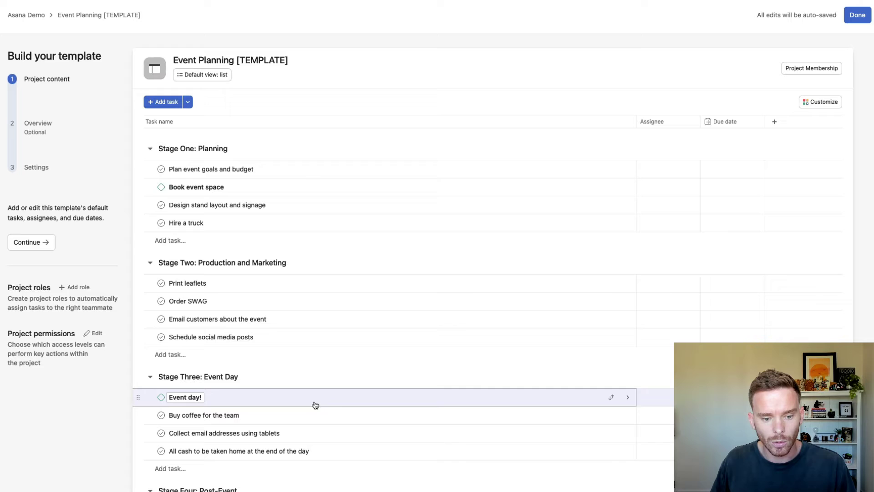
- Add subtasks X, Facebook and Instagram to Schedule social media posts
left_click(321, 341)
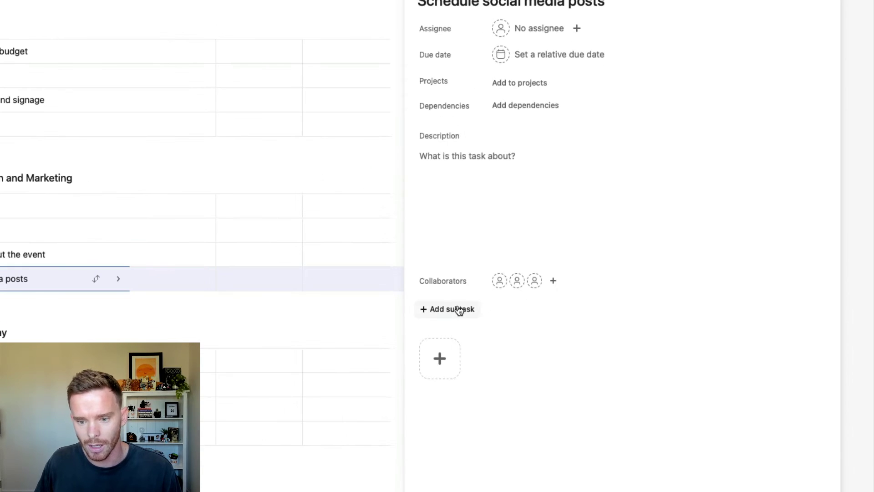
left_click(458, 309)
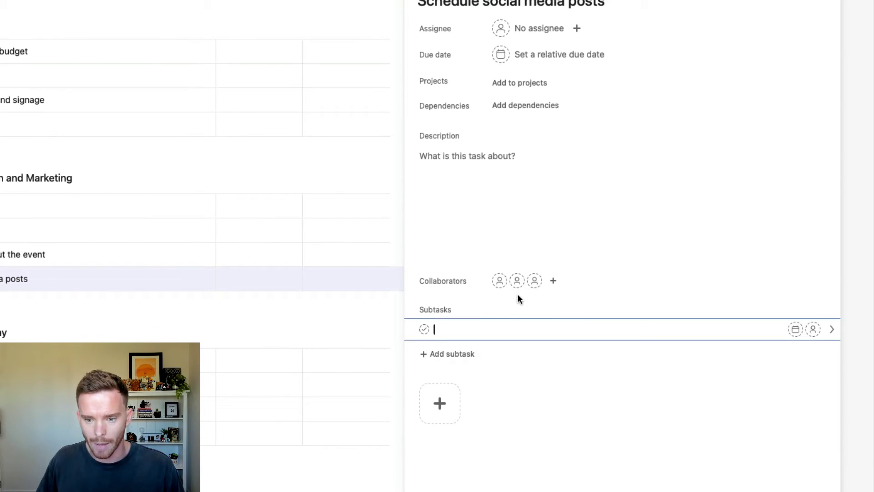
type("X")
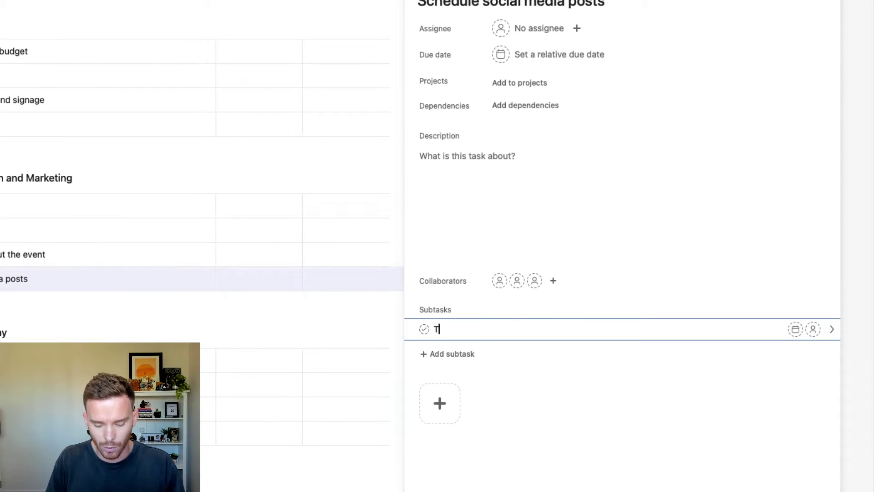
key("BackSpace")
type("X")
key("Return")
type("Facebook")
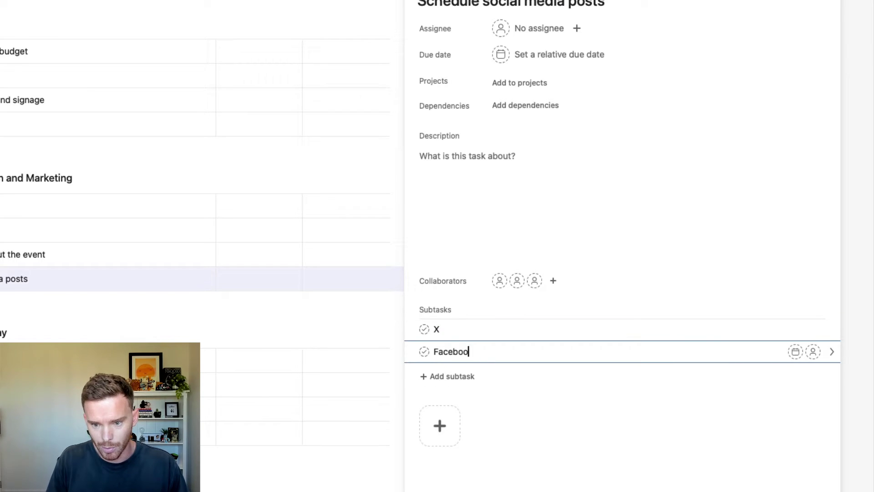
key("Return")
type("Instagram")
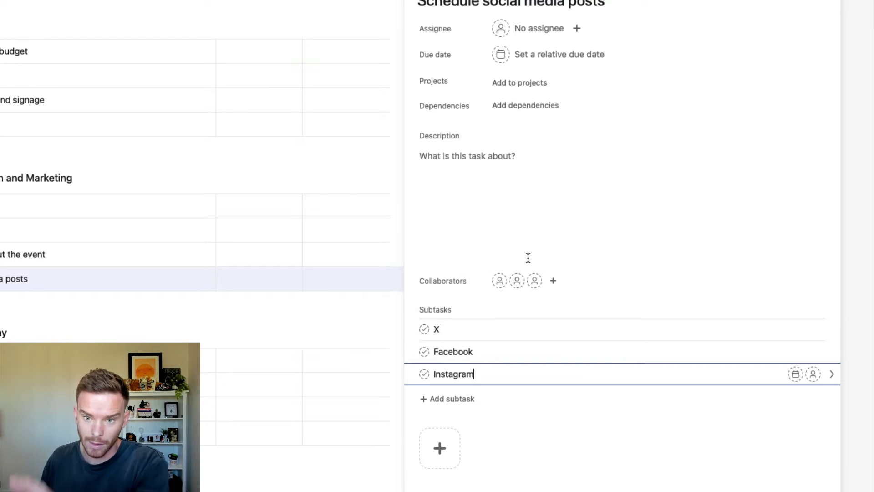
- Write a bulleted description of when content goes out, then close the task
left_click(640, 188)
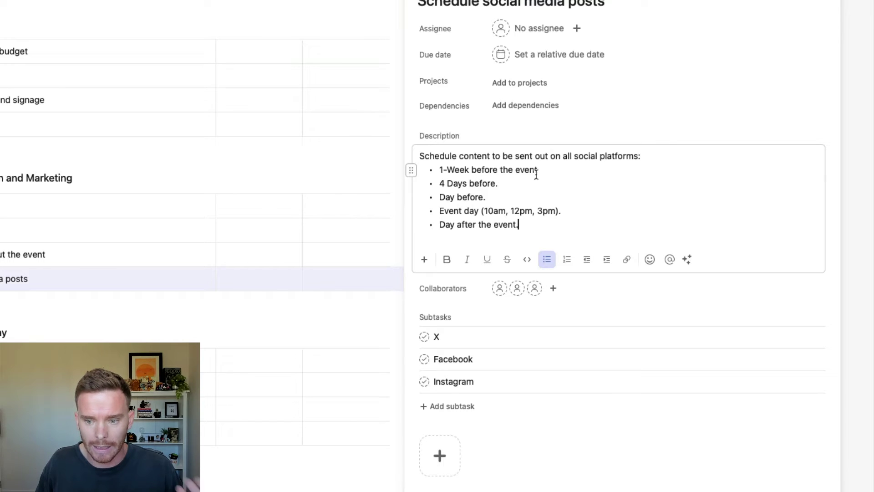
key("super+a")
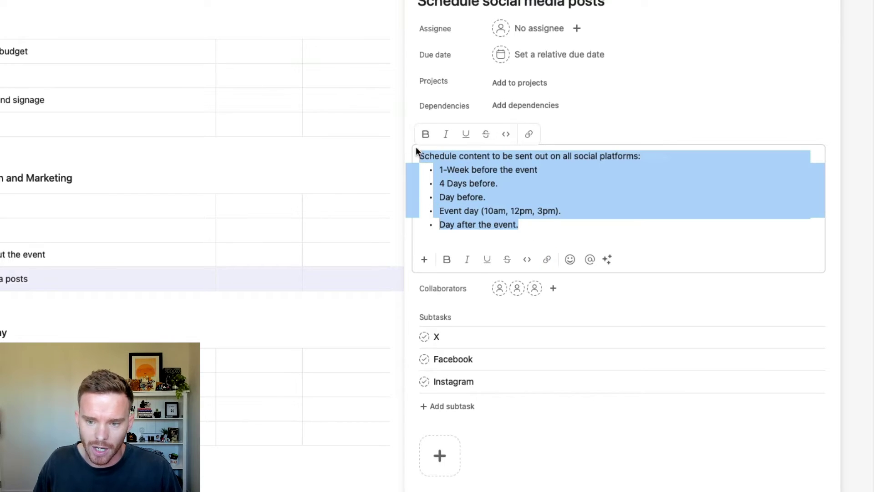
left_click(486, 182)
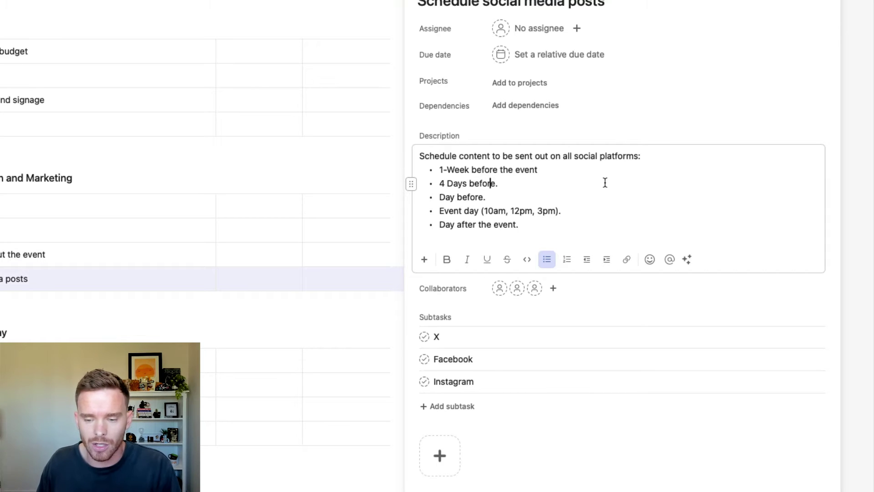
key("Escape")
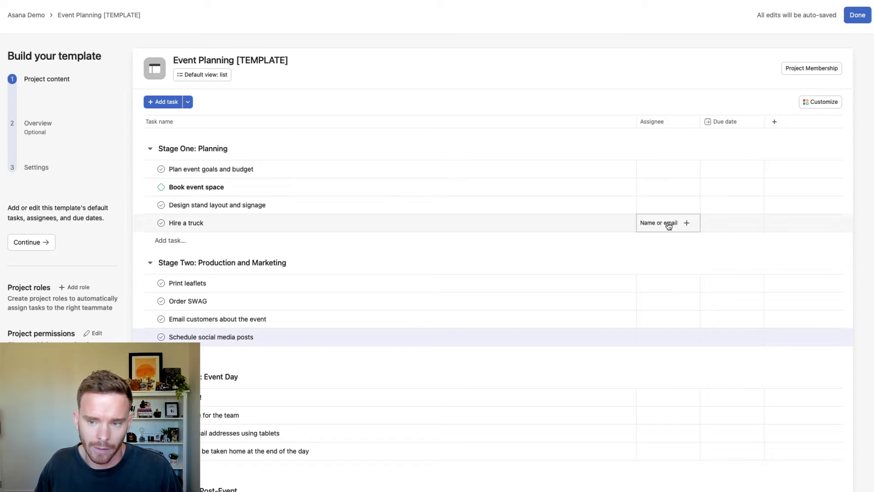
- Assign Plan event goals and budget to a teammate and choose a project role for Book event space
left_click(665, 170)
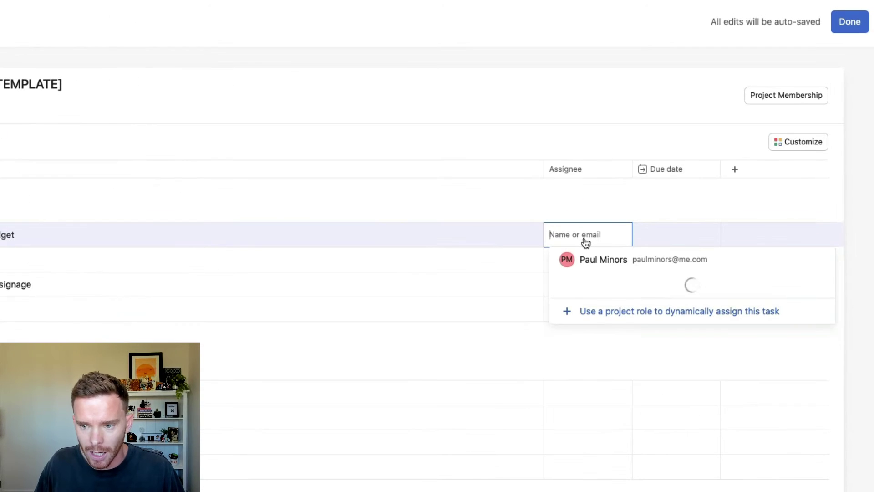
left_click(600, 261)
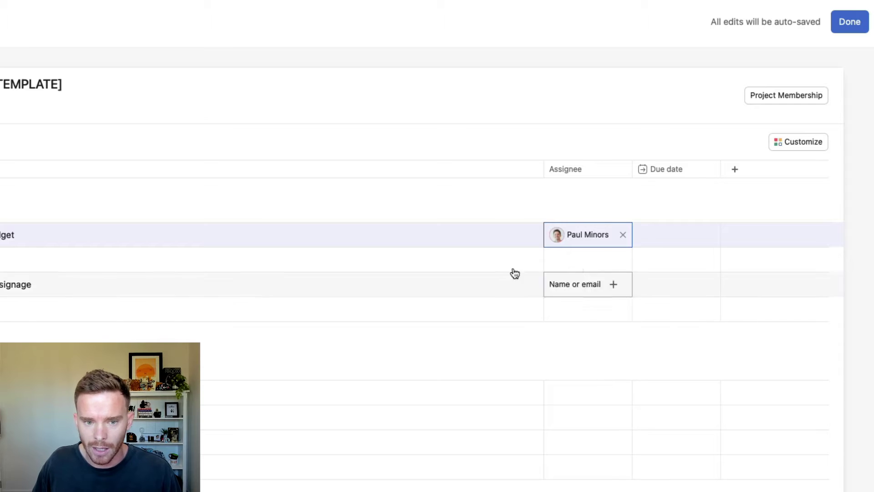
mouse_move(590, 237)
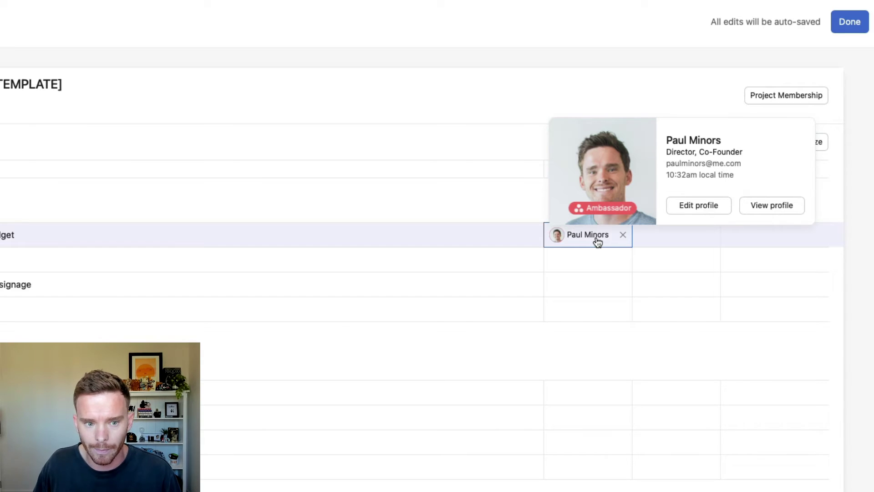
left_click(592, 259)
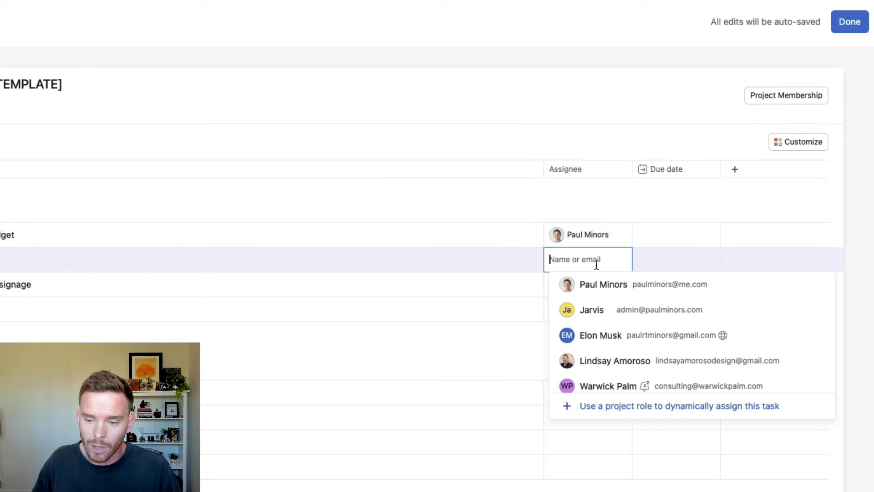
left_click(640, 406)
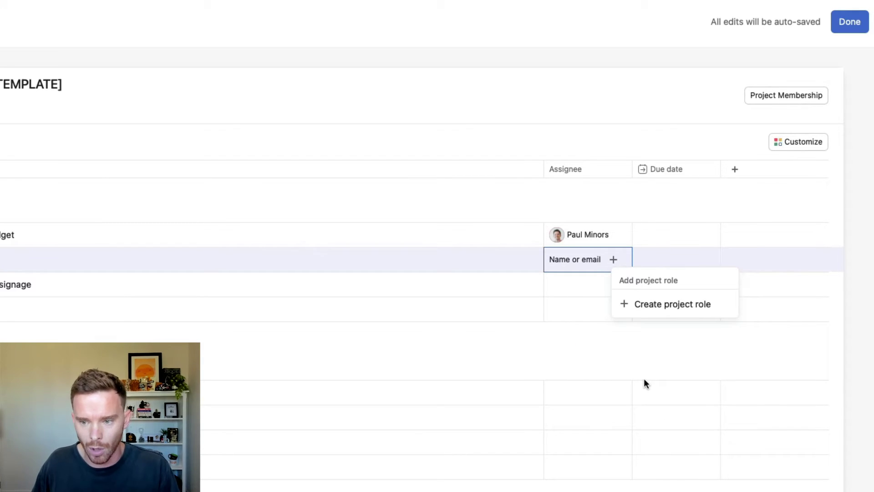
- Create a Project Manager project role and assign it to Book event space
left_click(670, 312)
left_click(17, 279)
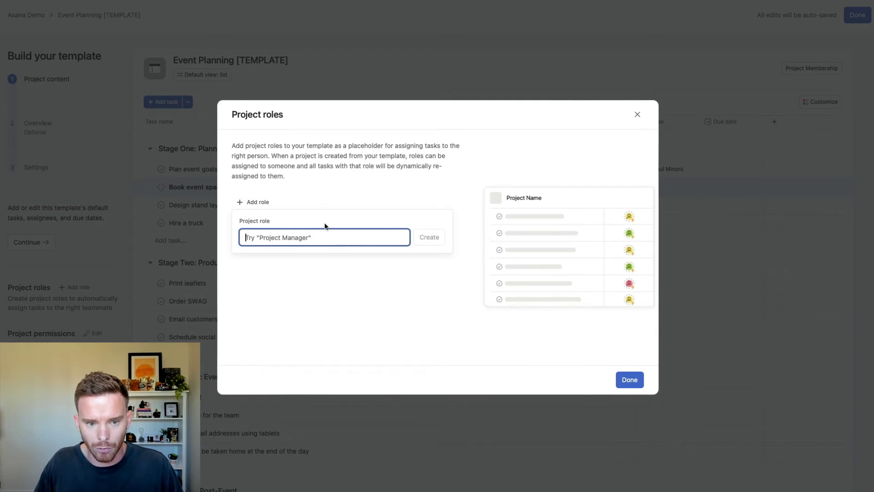
type("Project ")
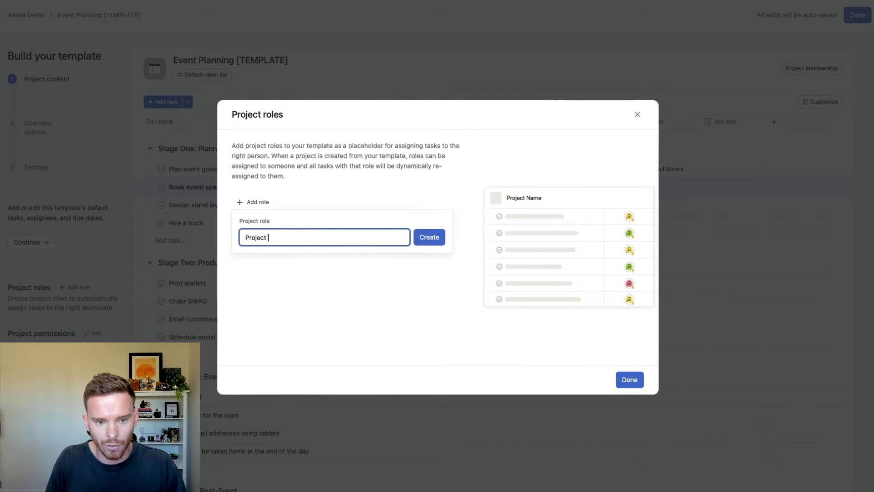
type("Manager")
left_click(423, 237)
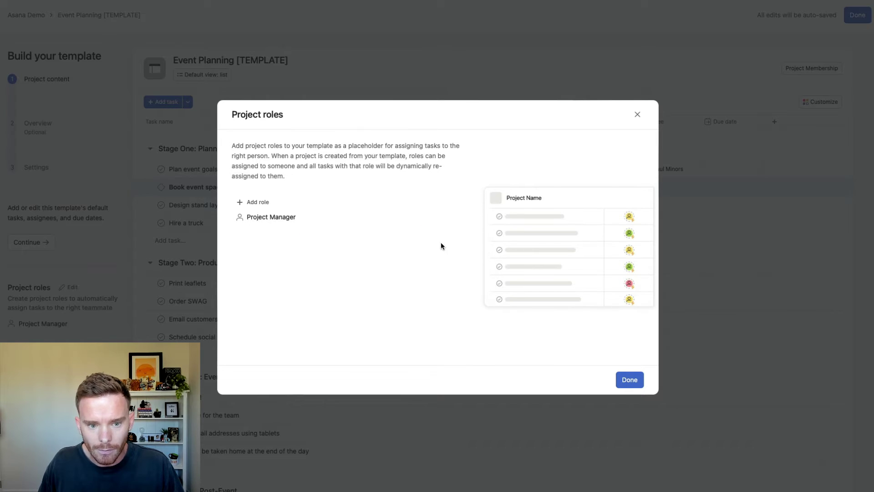
left_click(629, 379)
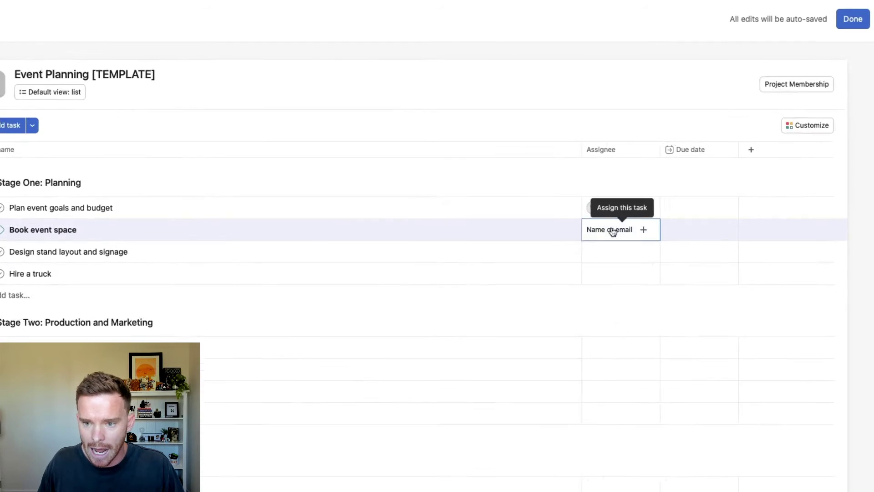
left_click(612, 231)
left_click(651, 357)
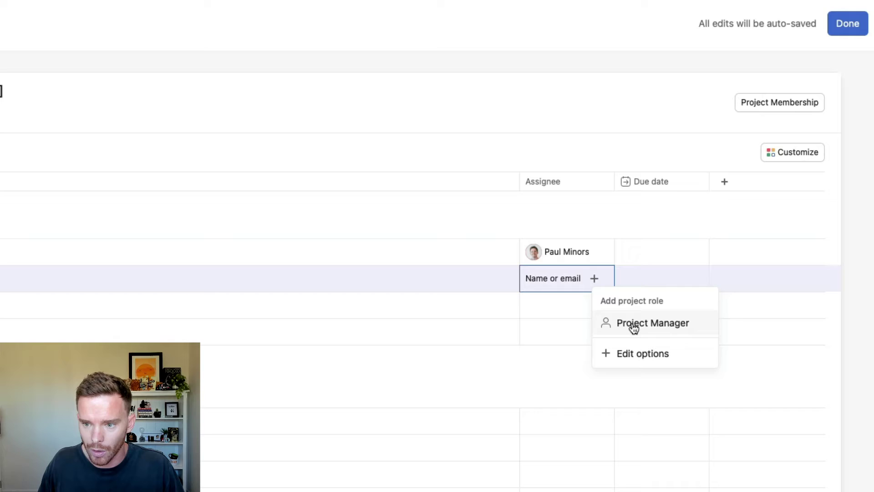
left_click(633, 324)
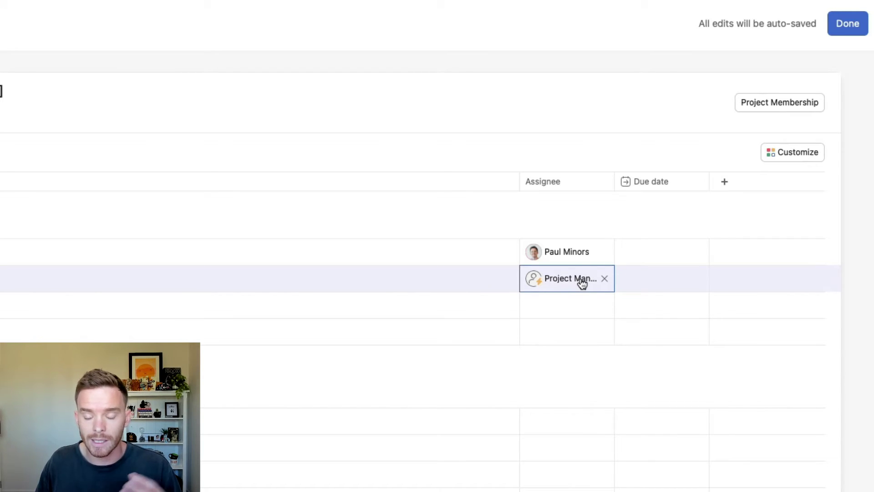
- Change the template's scheduling so task dates count back from the project due date
left_click(650, 275)
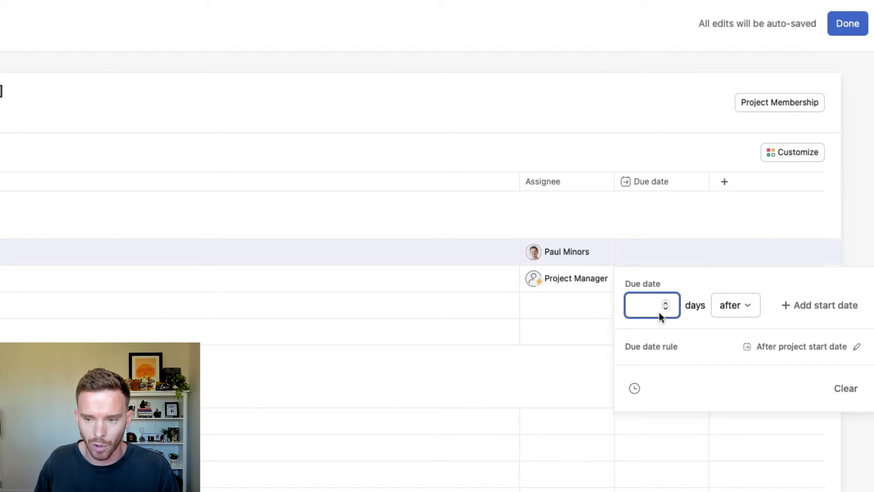
left_click(814, 353)
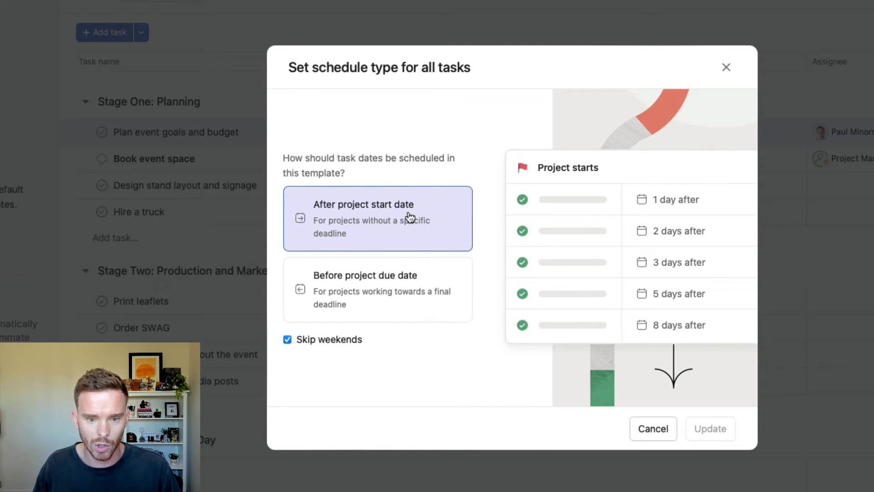
left_click(400, 298)
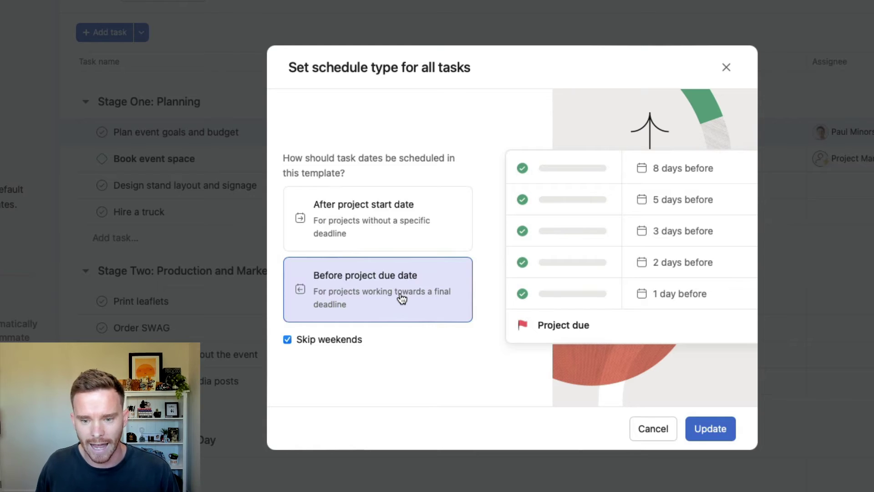
left_click(710, 428)
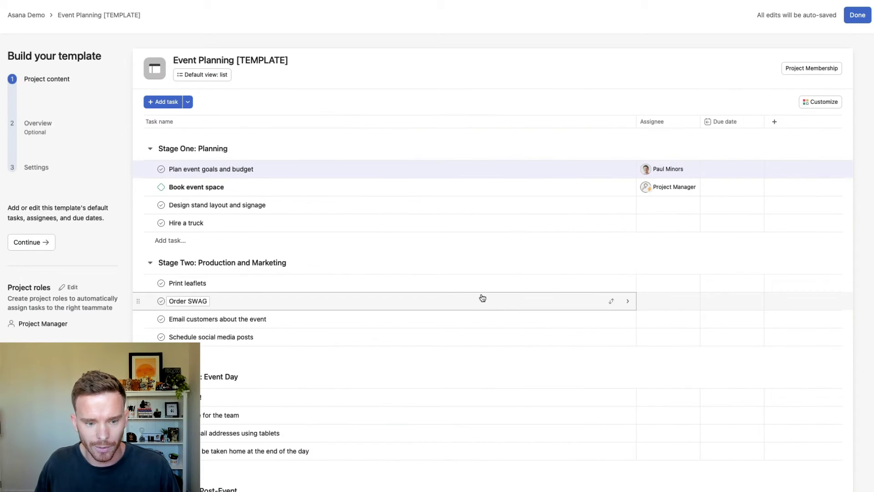
- Set Event day! due 0 days before the project due date
left_click(326, 397)
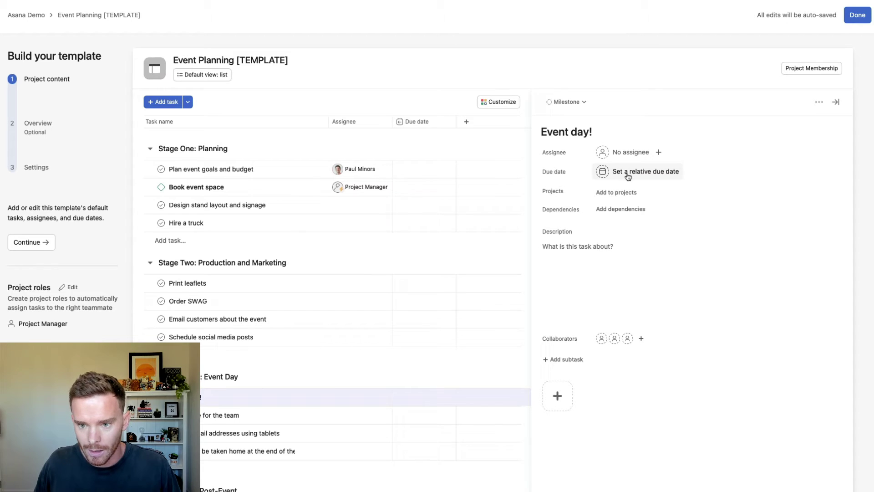
left_click(630, 172)
type("0")
left_click(780, 217)
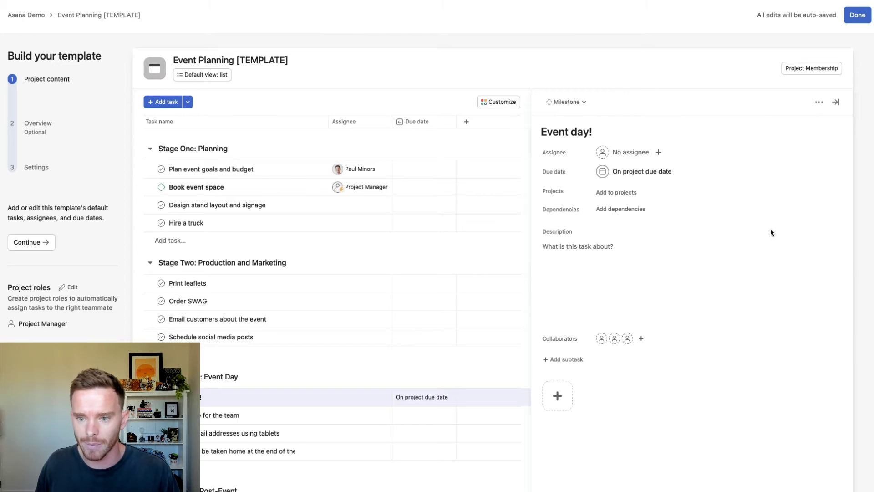
left_click(831, 103)
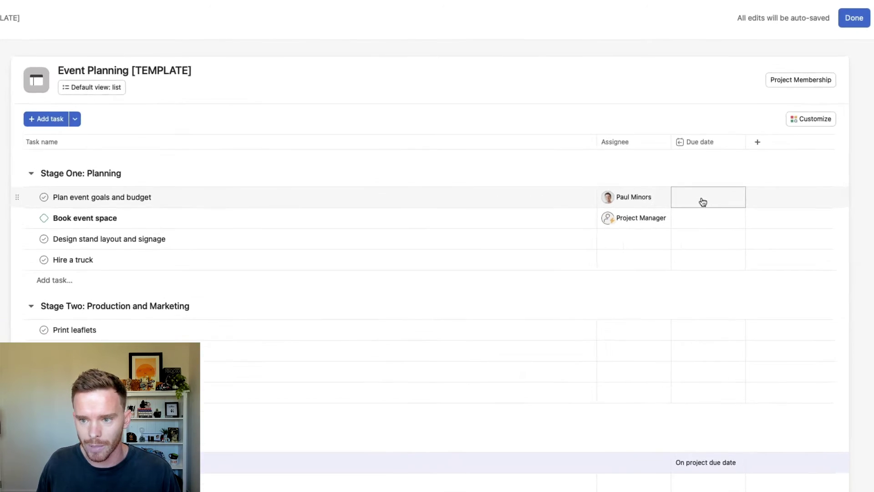
- Set Plan event goals and budget due 90 days before the project due date
left_click(703, 202)
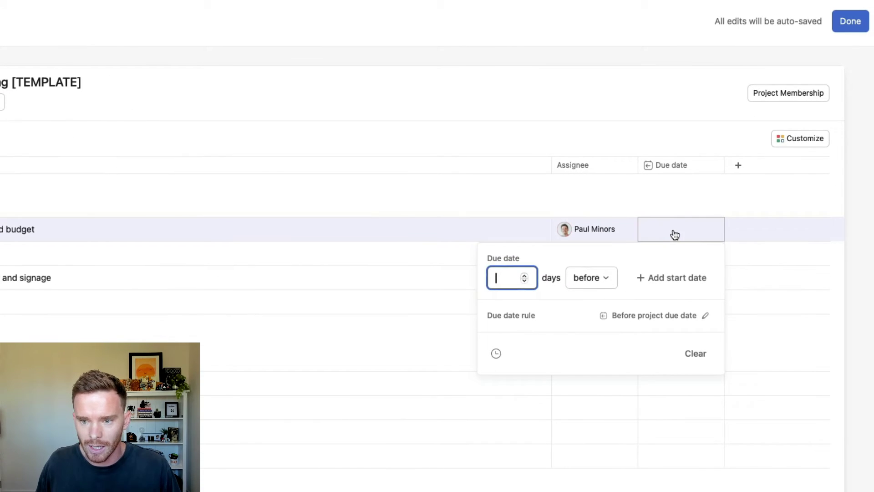
type("90")
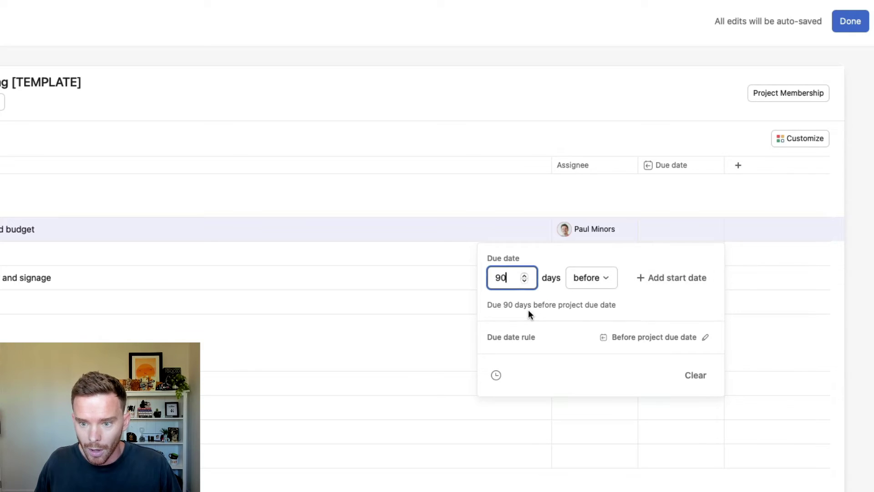
left_click(741, 205)
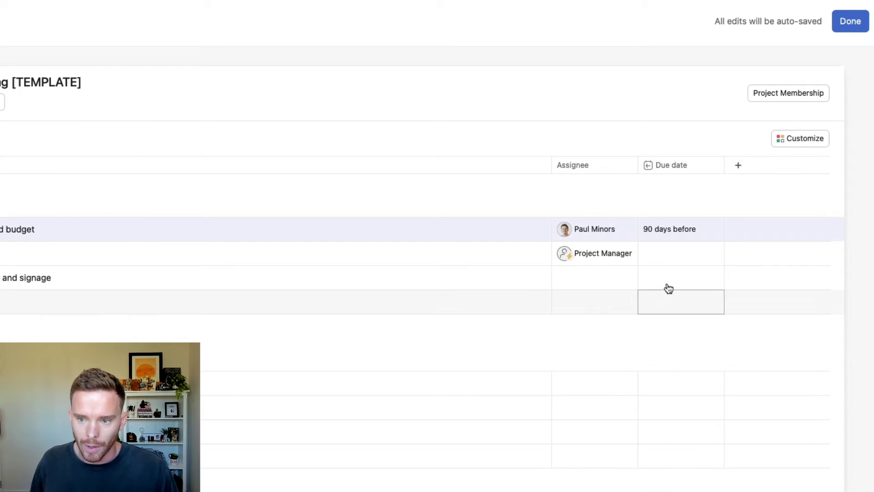
- Make Book event space due 60 days before the project due date
left_click(675, 262)
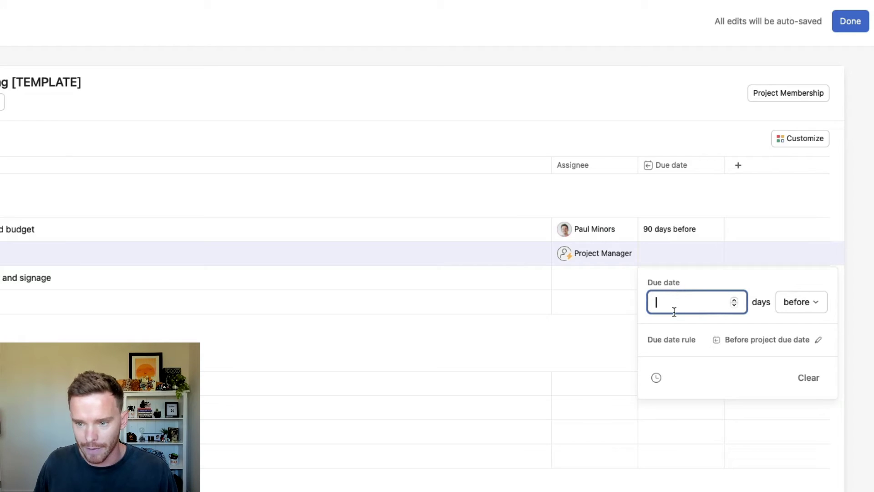
type("60")
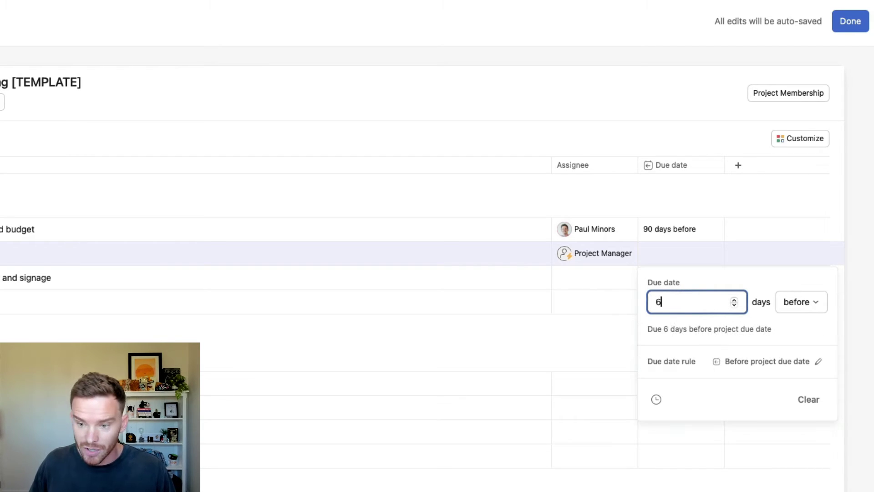
left_click(620, 325)
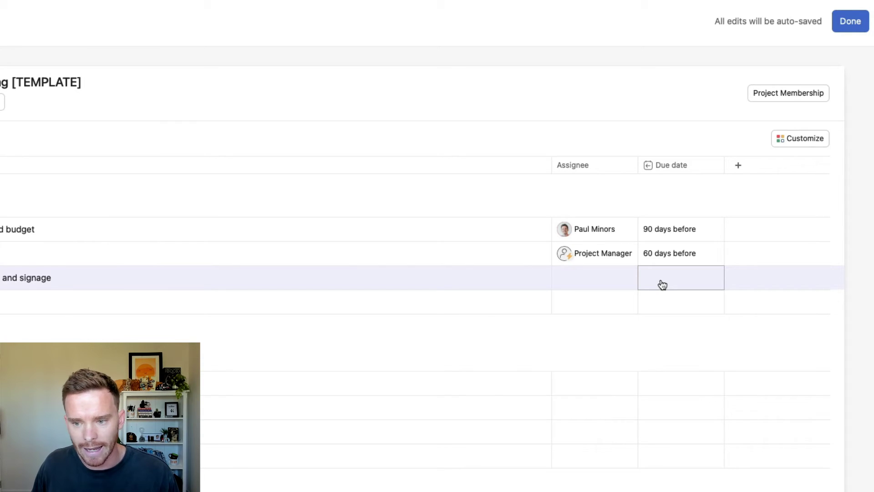
- Schedule Design stand layout and signage to run from 80 to 60 days before the due date
left_click(662, 285)
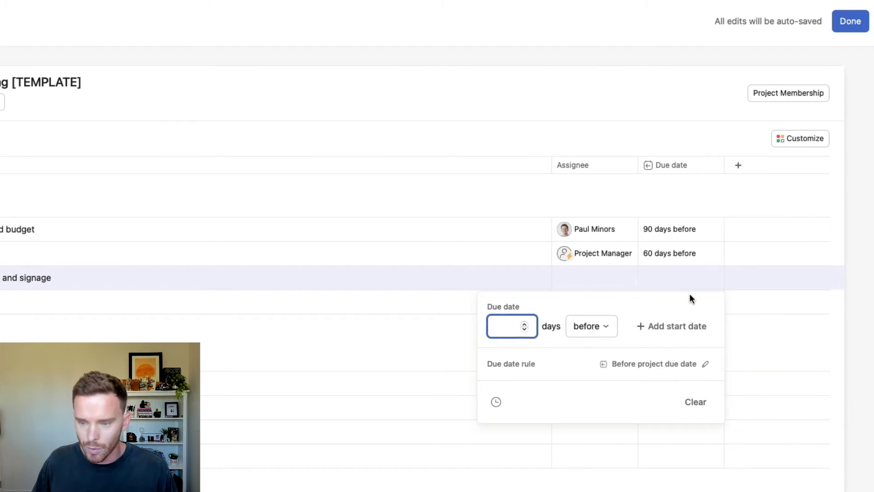
type("80")
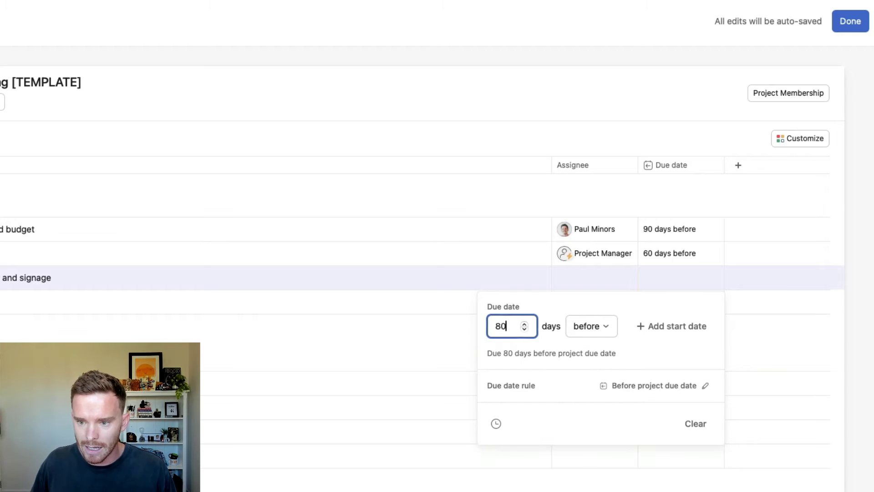
left_click(682, 324)
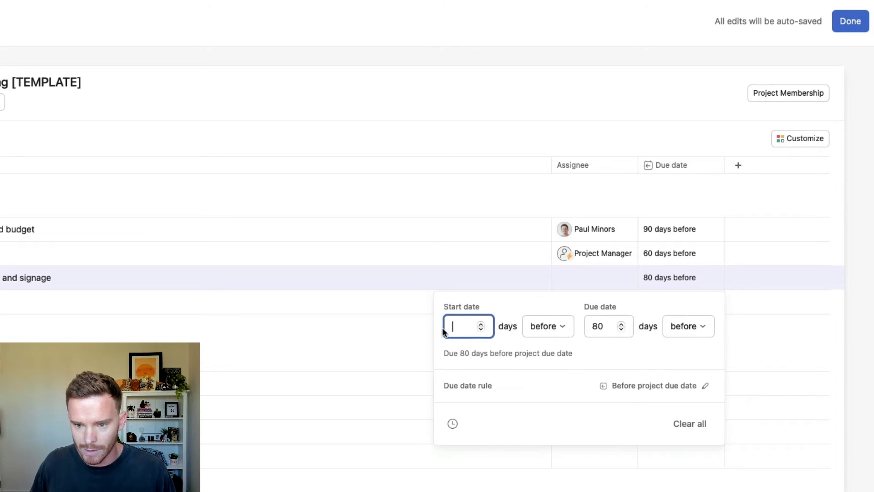
type("80")
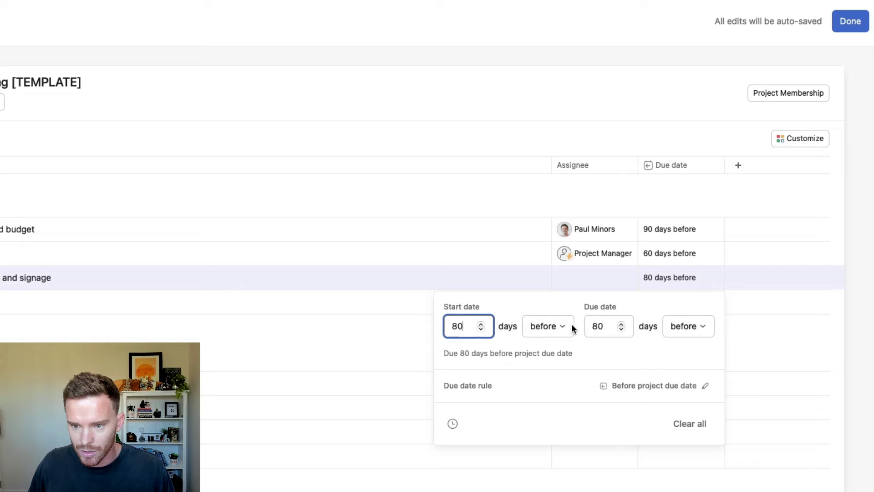
key("Tab")
type("60")
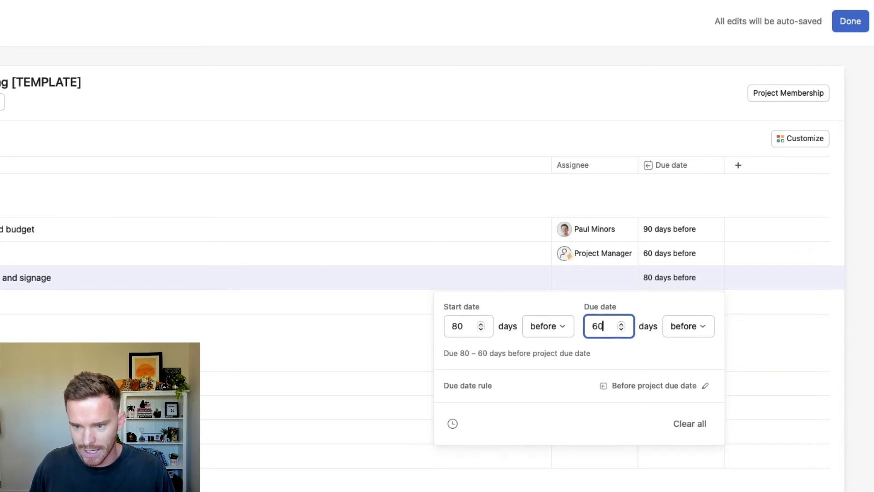
left_click(787, 344)
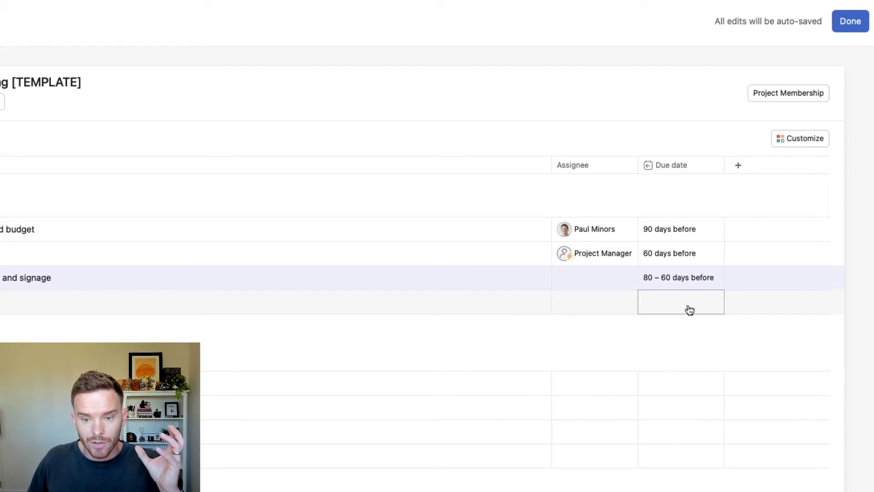
left_click(604, 310)
left_click(603, 407)
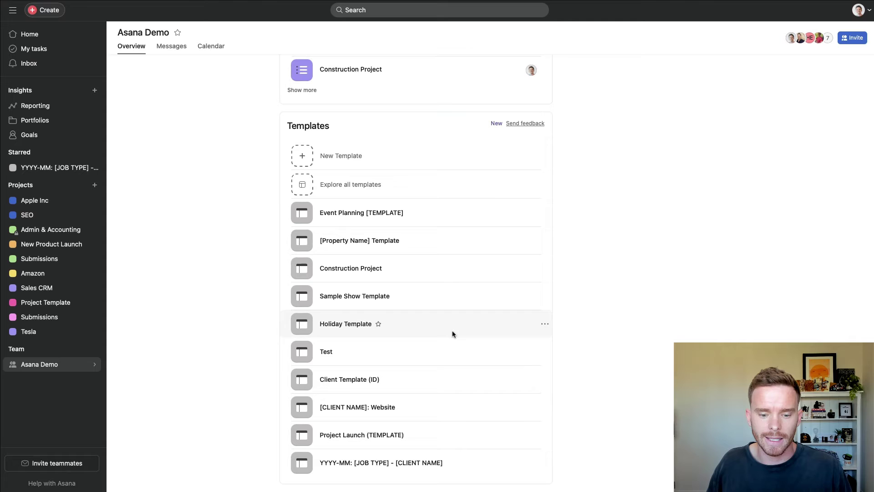
- Review the [CLIENT NAME]: Website template's task list and the Set up hosting task details
left_click(362, 409)
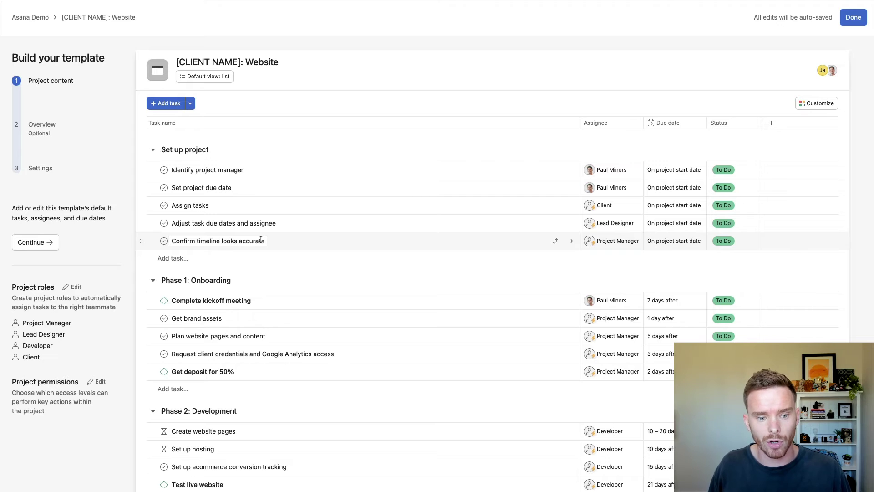
scroll(272, 257, "down", 5)
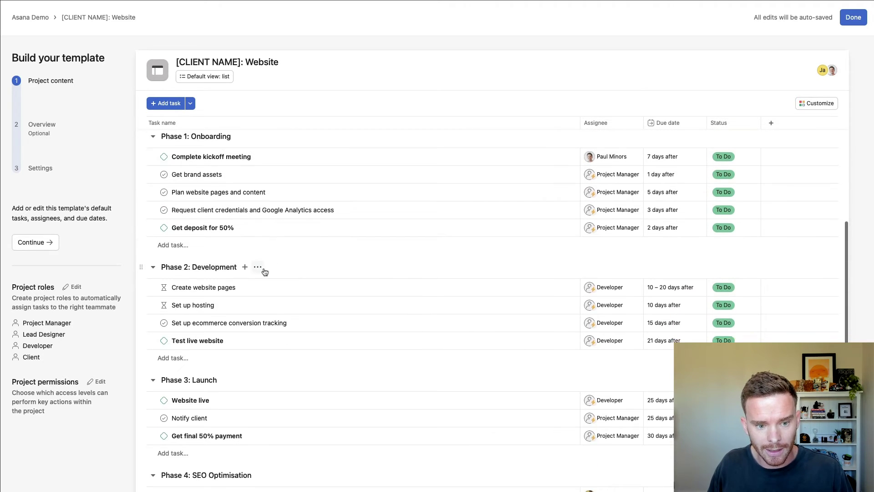
scroll(264, 272, "down", 2)
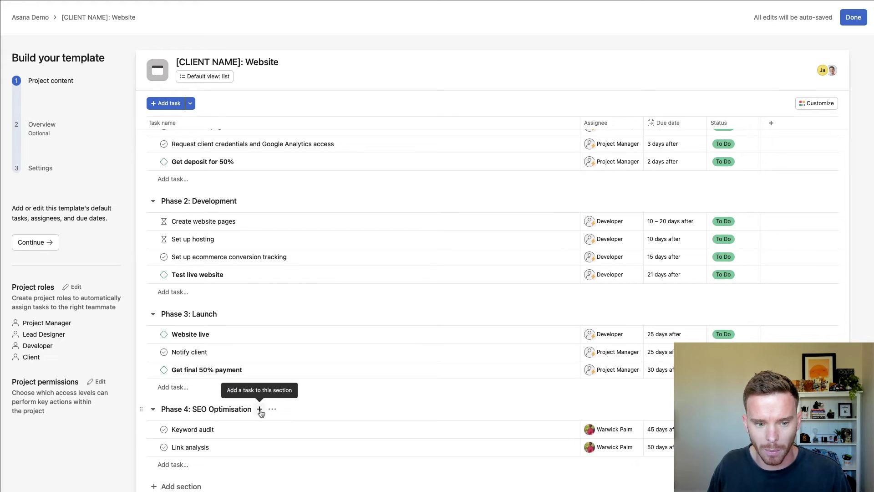
scroll(296, 378, "up", 2)
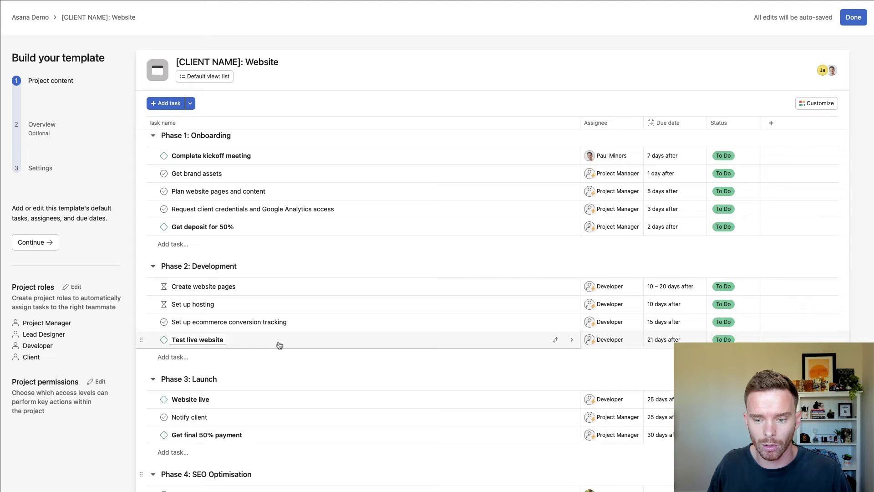
left_click(277, 305)
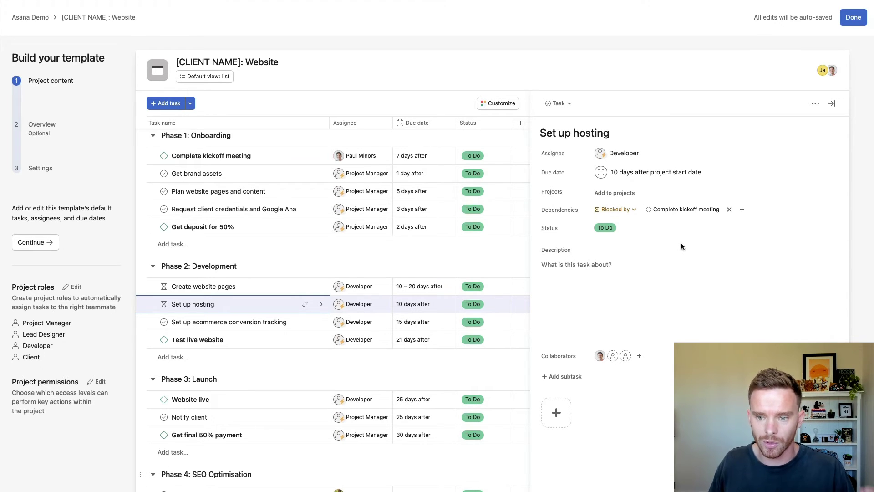
left_click(833, 105)
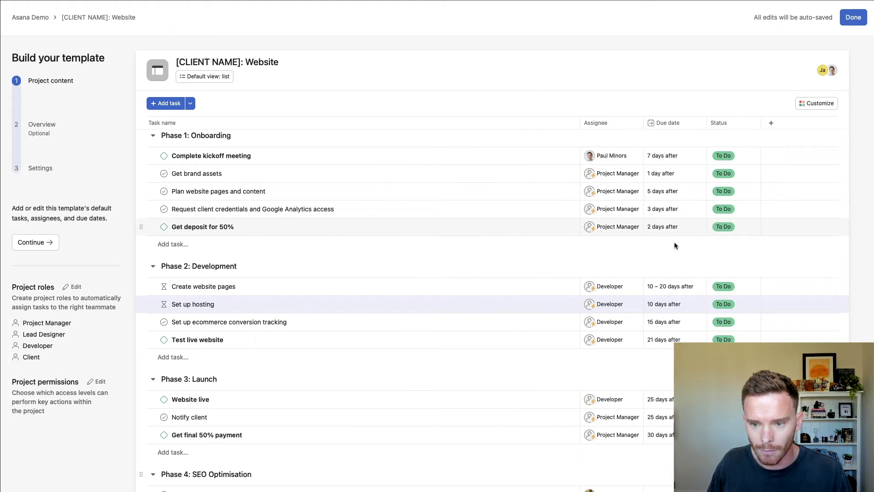
- Keep Get brand assets assigned to the Project Manager project role, then review the later phases
left_click(608, 175)
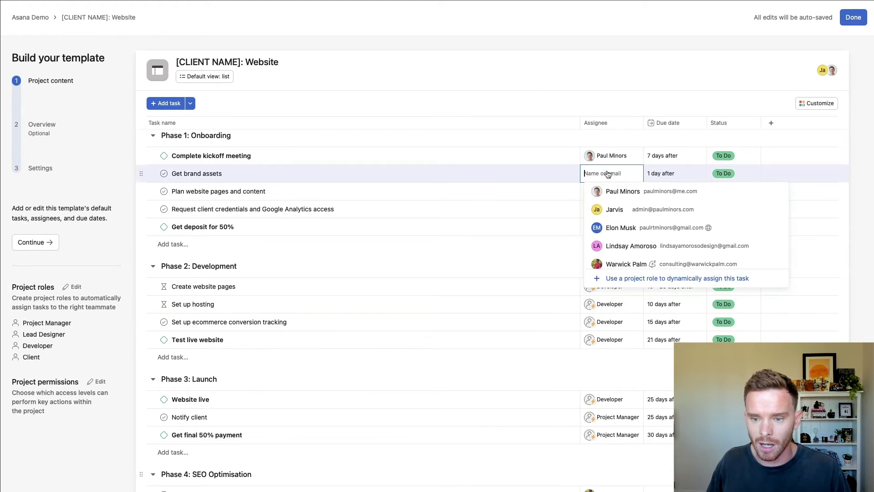
left_click(626, 278)
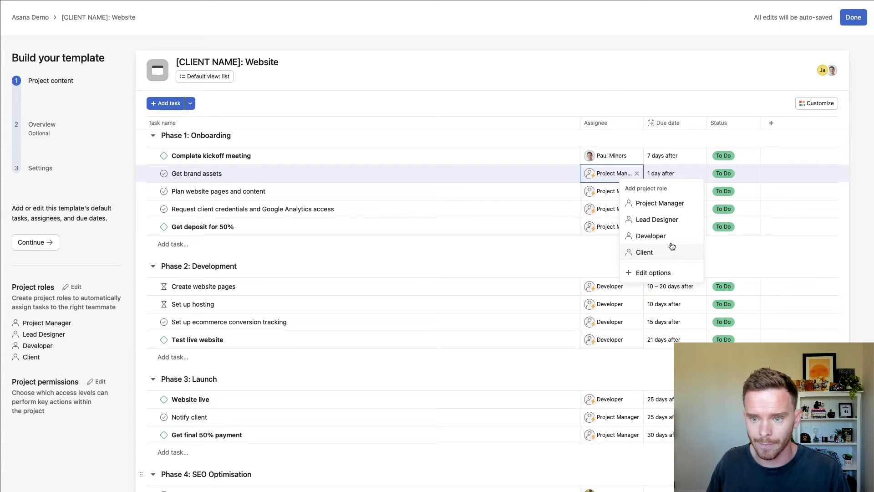
left_click(611, 90)
scroll(678, 283, "down", 1)
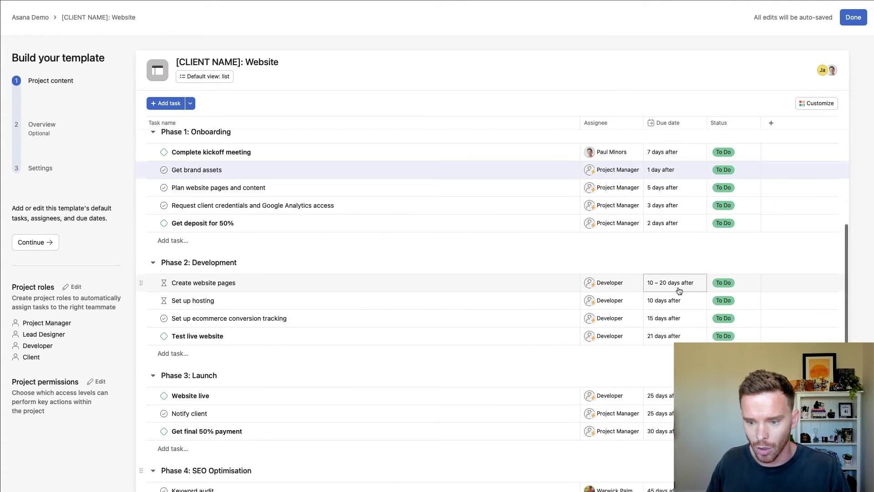
scroll(678, 290, "down", 3)
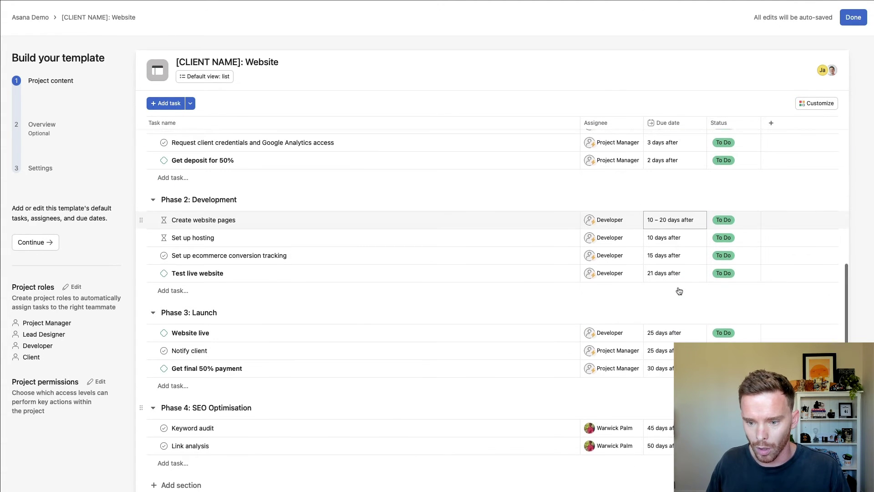
- Look through the Customize panel's Rules, Forms, Task templates and Sections, then close it
left_click(817, 104)
scroll(792, 241, "down", 4)
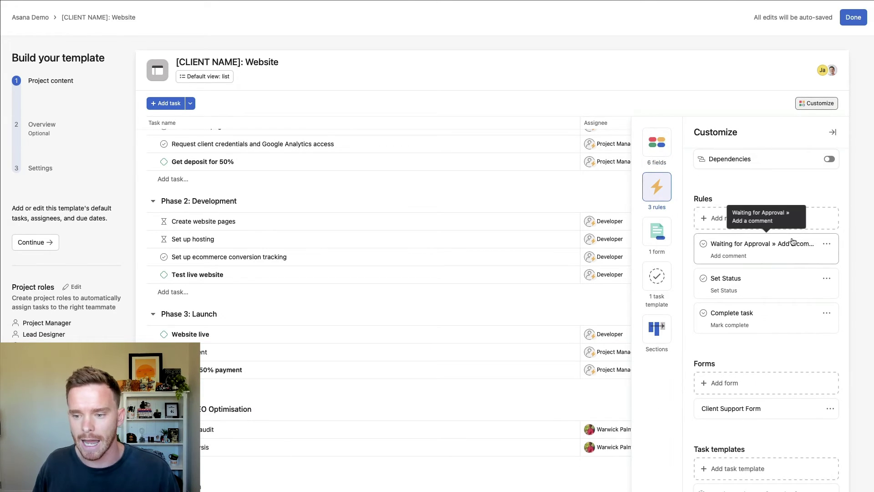
scroll(792, 241, "down", 1)
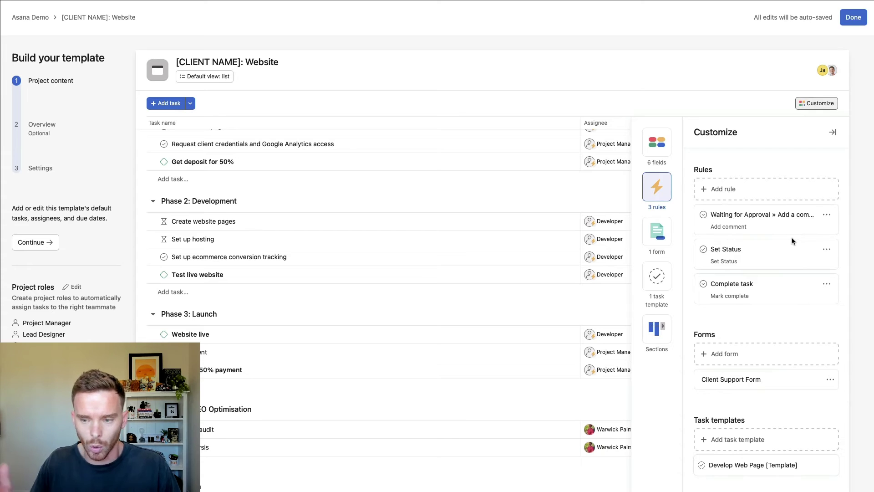
scroll(792, 241, "down", 5)
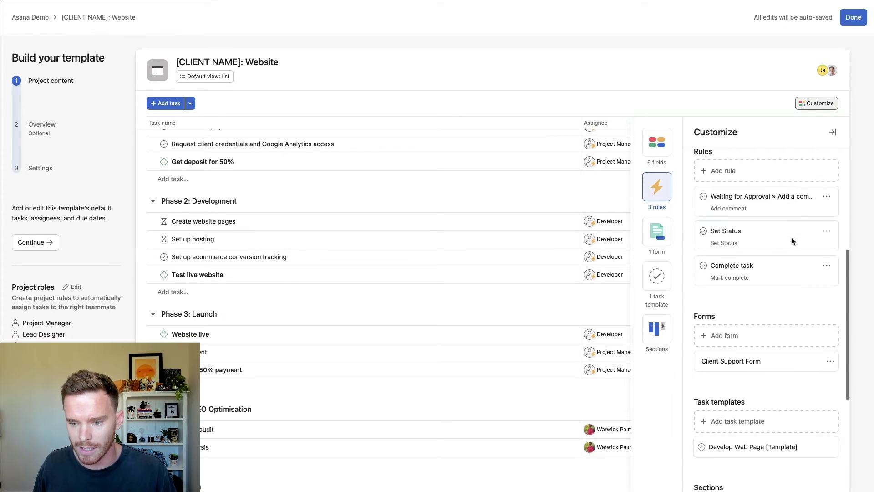
scroll(788, 248, "down", 2)
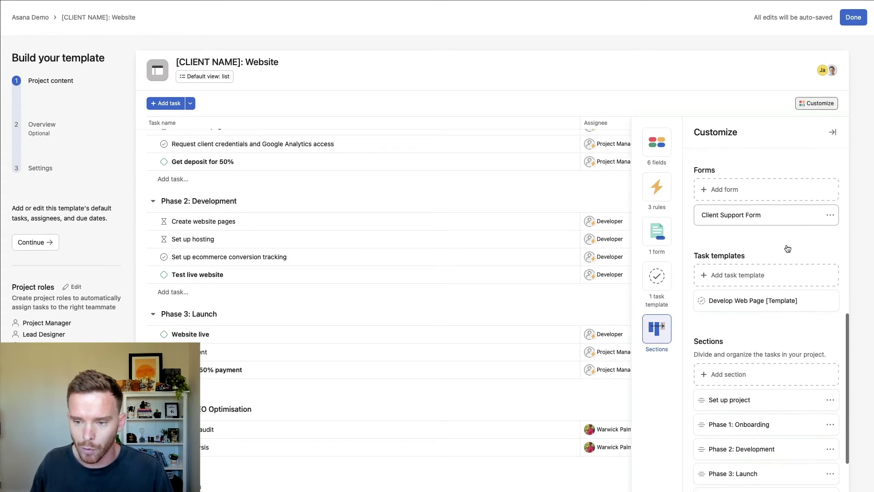
scroll(788, 248, "down", 2)
scroll(787, 247, "down", 1)
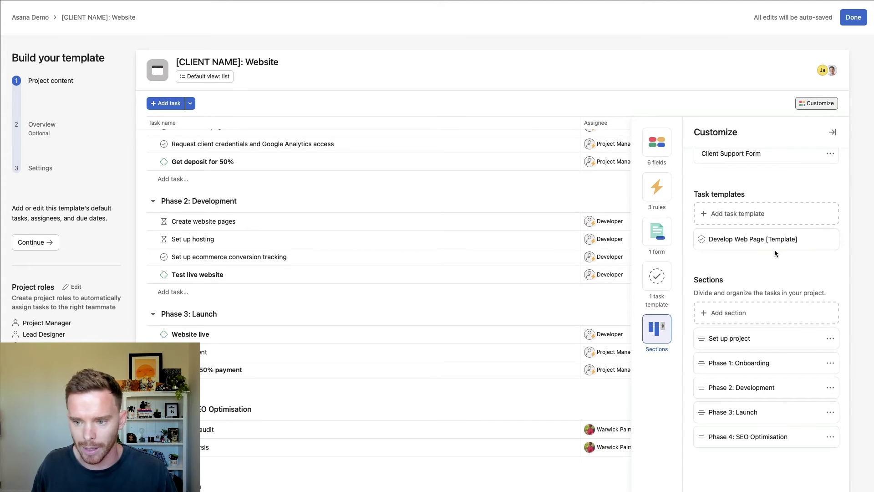
left_click(808, 103)
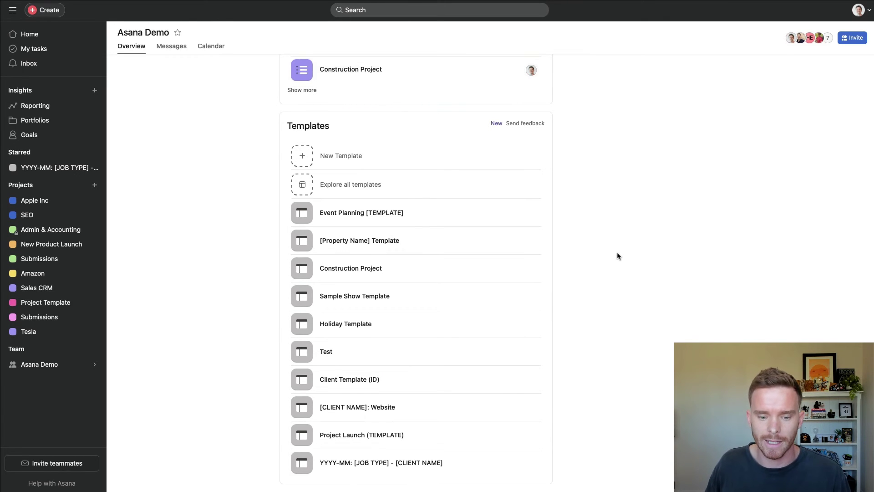
- Preview the Event Planning [TEMPLATE] and then close the preview
left_click(391, 215)
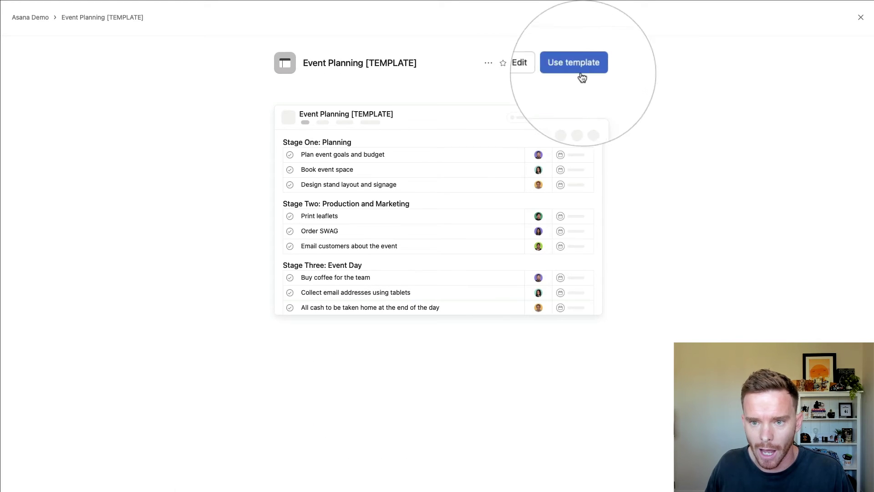
left_click(861, 17)
scroll(202, 151, "down", 8)
scroll(203, 151, "up", 8)
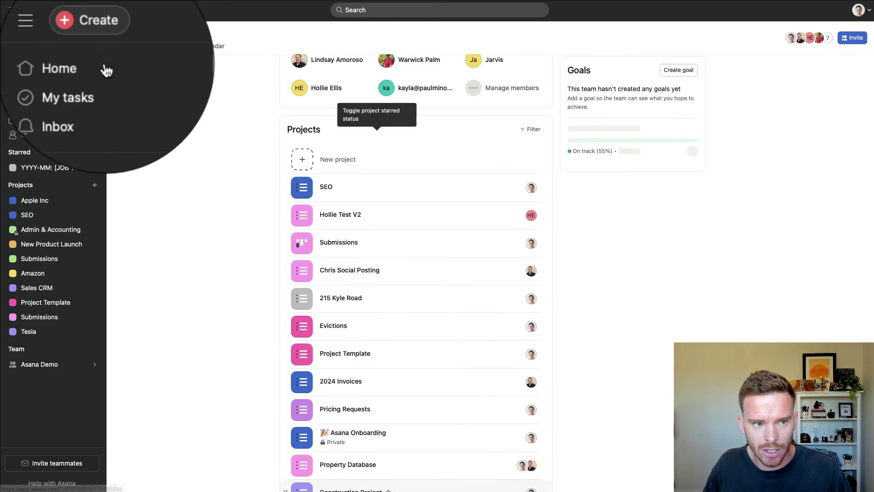
- Start a new project from a template via the Create menu
left_click(49, 15)
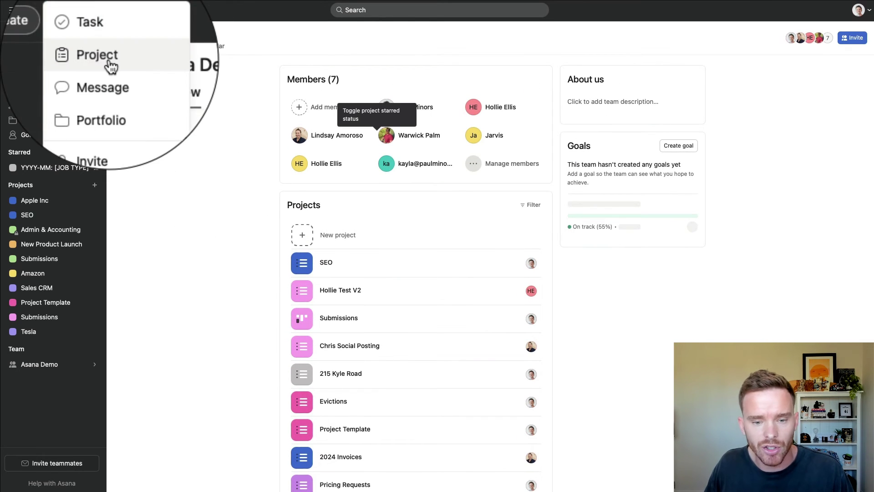
left_click(111, 66)
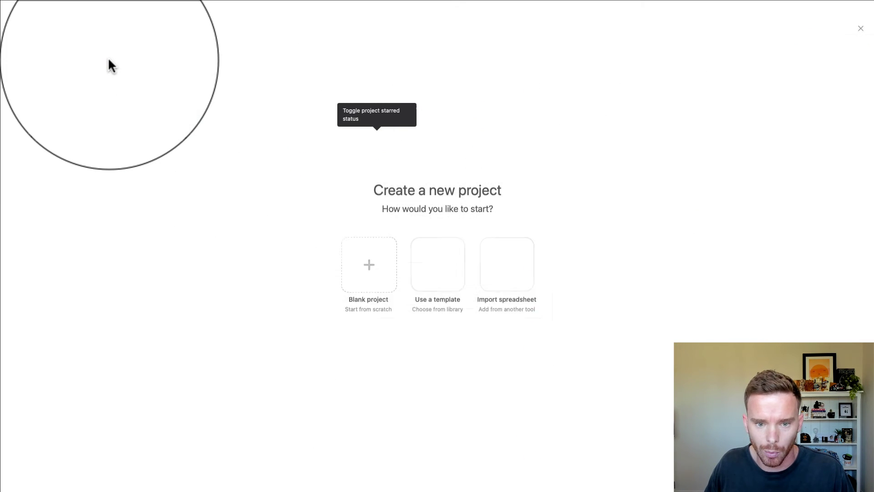
left_click(425, 247)
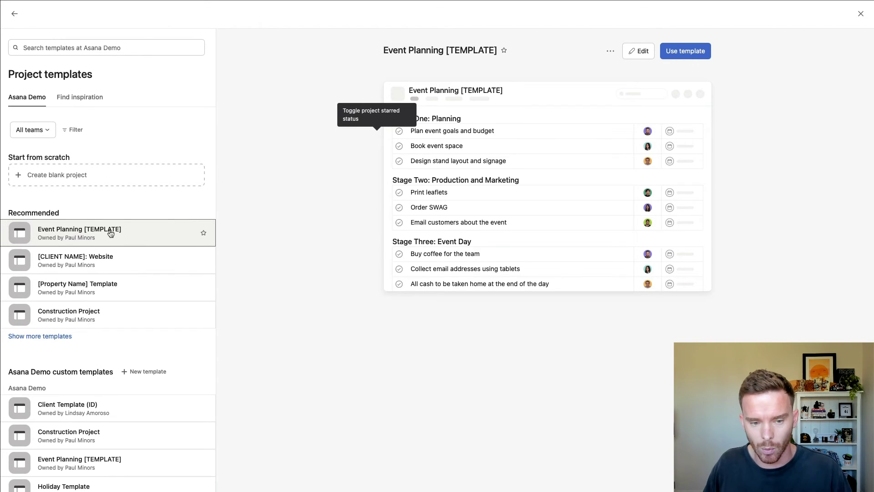
- Use the Event Planning template for a new project named 'Auckland Event 2024'
left_click(675, 55)
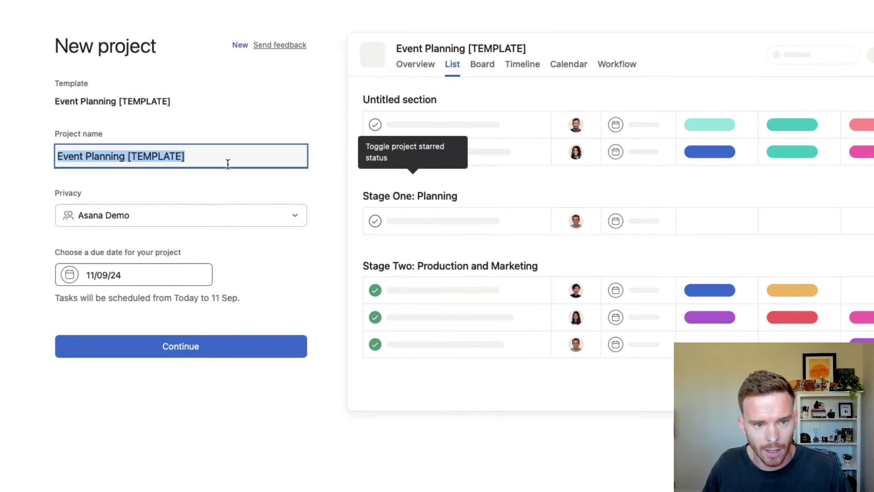
left_click(244, 154)
key("super+a")
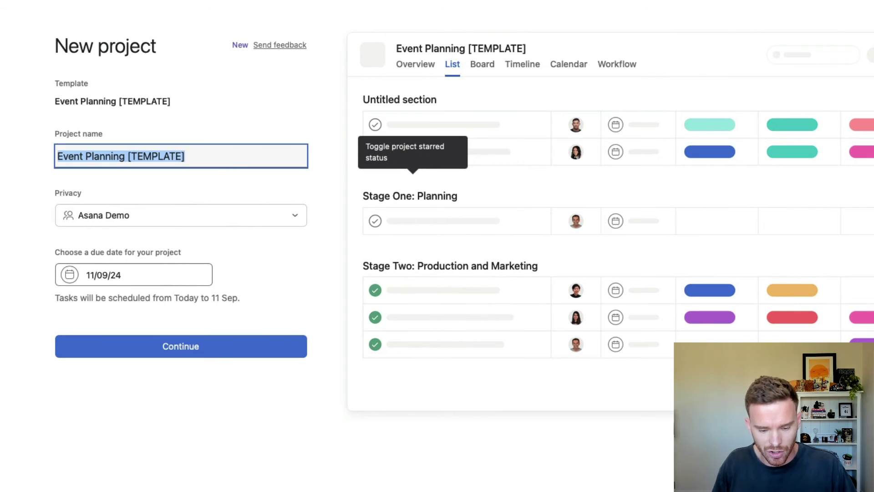
type("Auckland Event ")
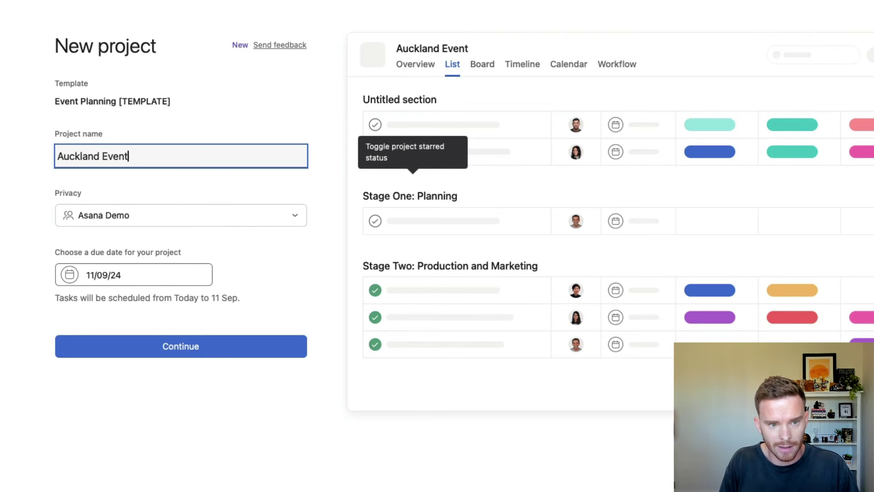
type("2024")
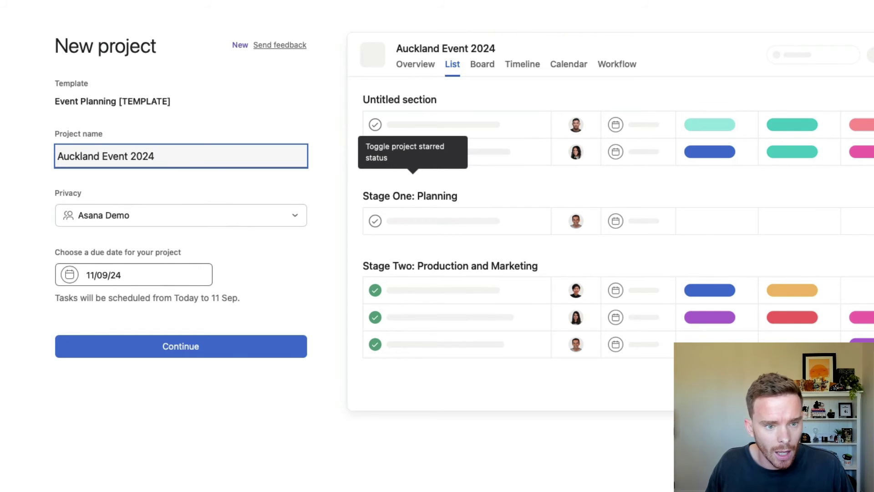
- Keep the project visible to the Asana Demo workspace and set its due date to 30 November 2024
left_click(91, 217)
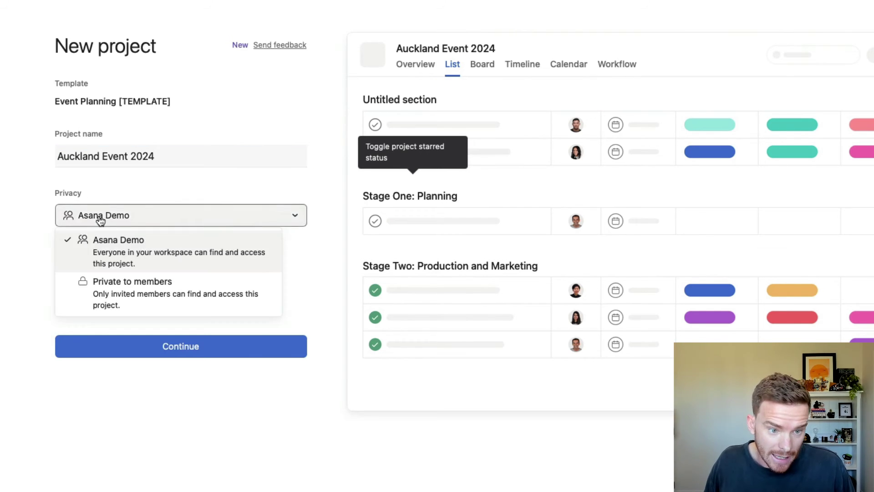
left_click(123, 267)
left_click(164, 275)
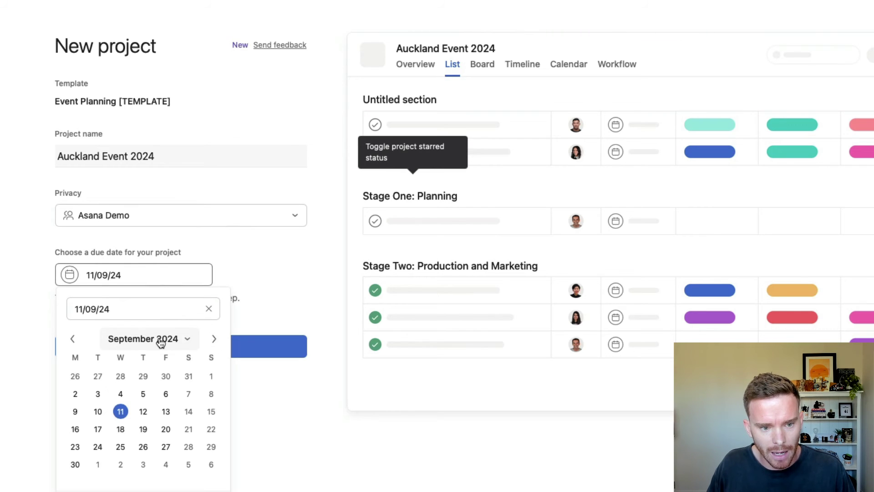
left_click(72, 339)
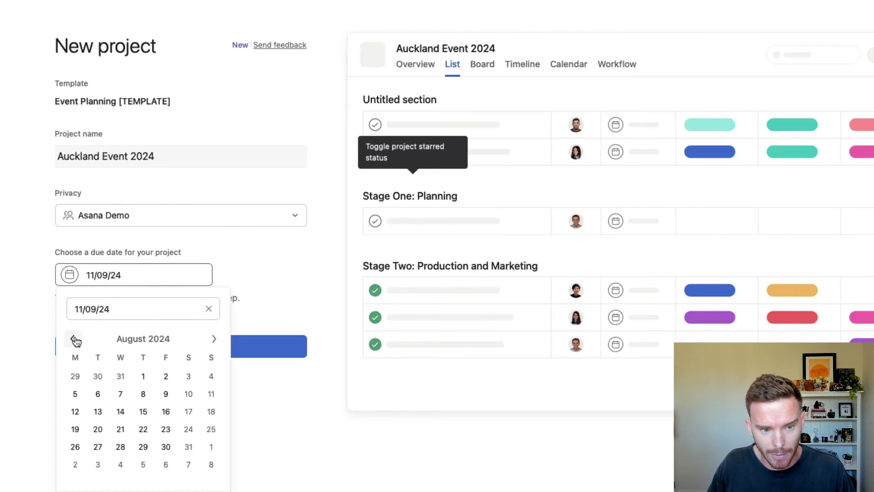
left_click(214, 339)
left_click(213, 340)
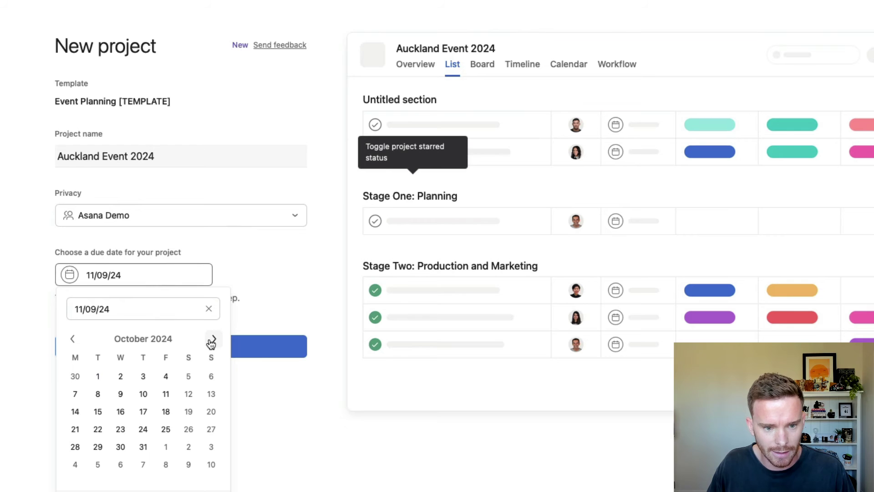
left_click(213, 339)
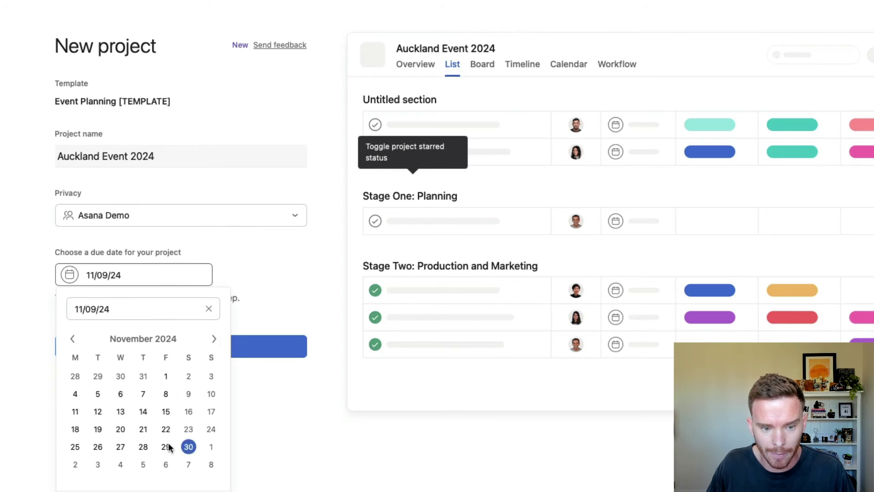
left_click(188, 447)
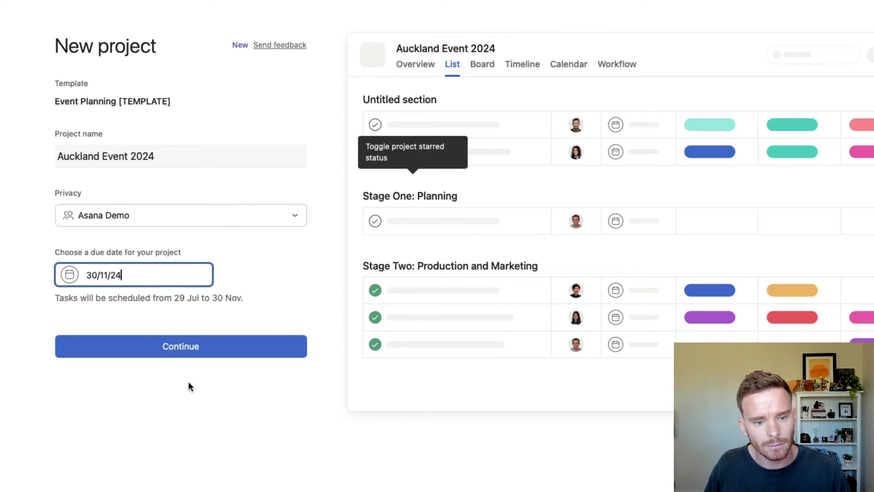
- Assign a teammate as Project Manager and open the new Auckland Event 2024 project
left_click(186, 347)
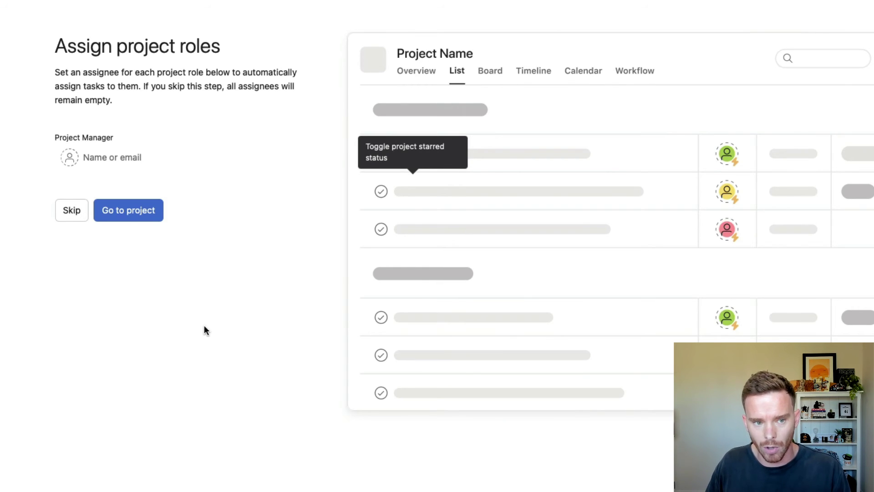
left_click(107, 155)
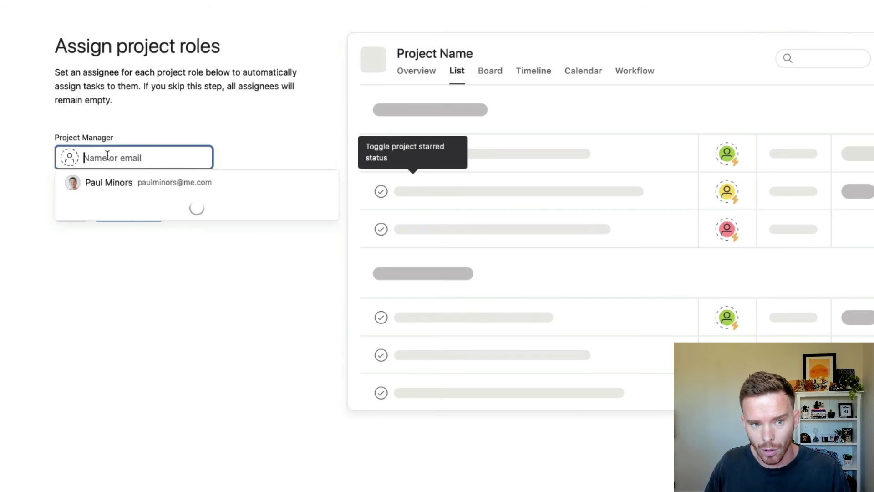
left_click(151, 259)
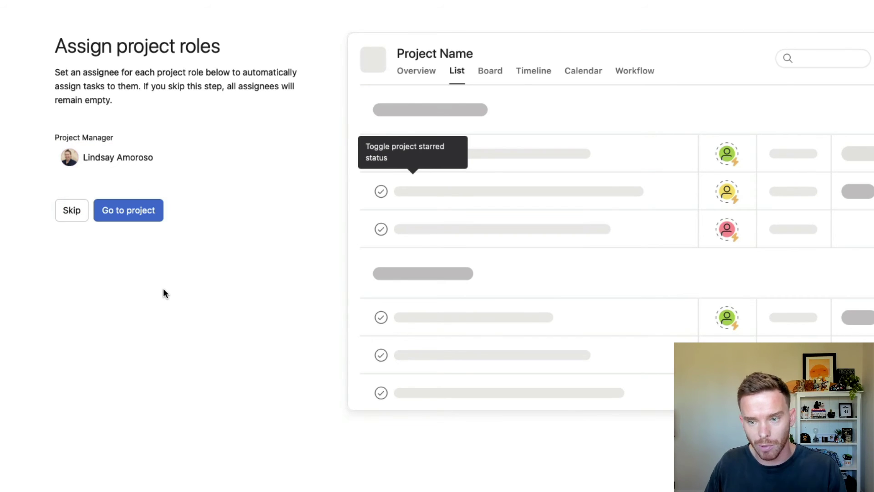
left_click(151, 220)
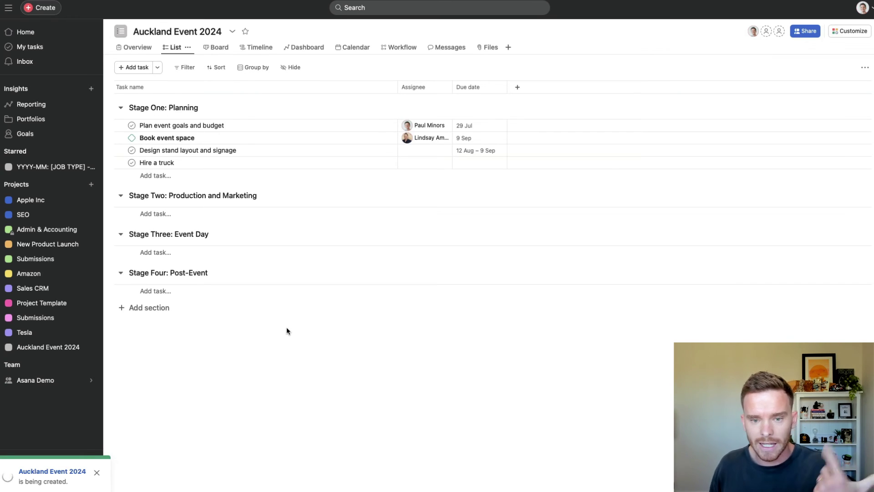
- Inspect the details of Plan event goals and budget, the Event day! milestone, and Book event space
left_click(308, 129)
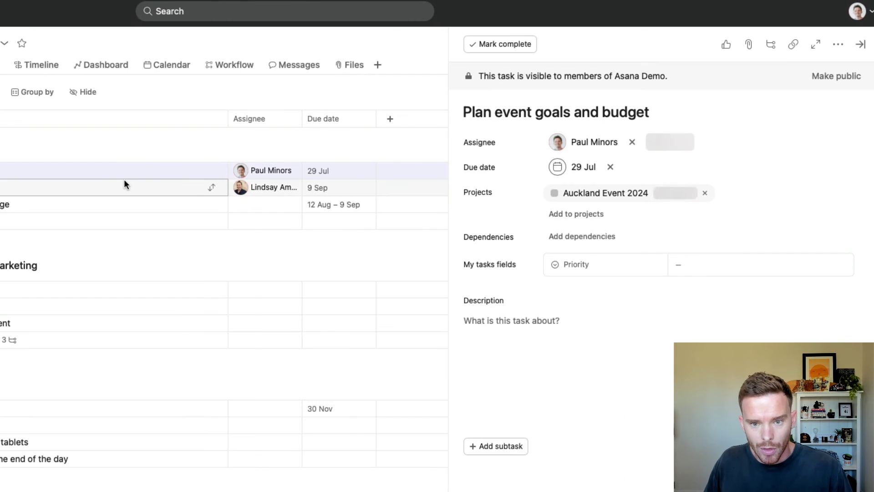
left_click(117, 407)
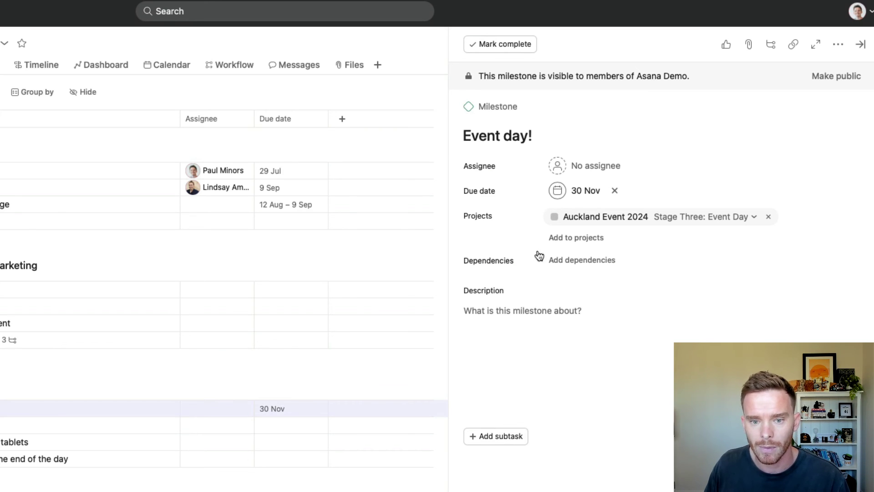
left_click(106, 177)
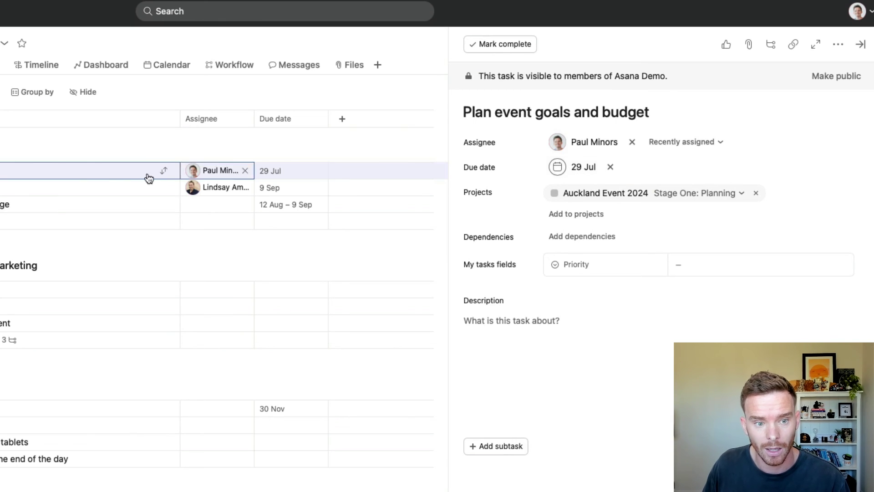
left_click(316, 190)
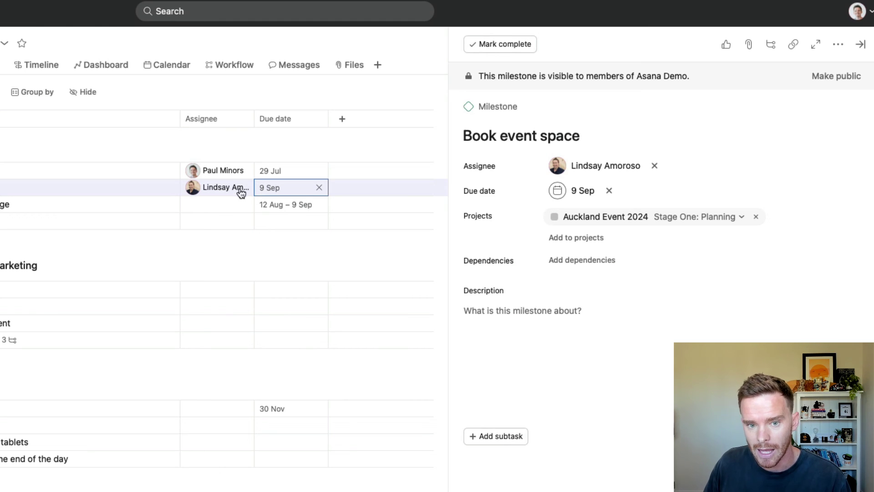
mouse_move(224, 193)
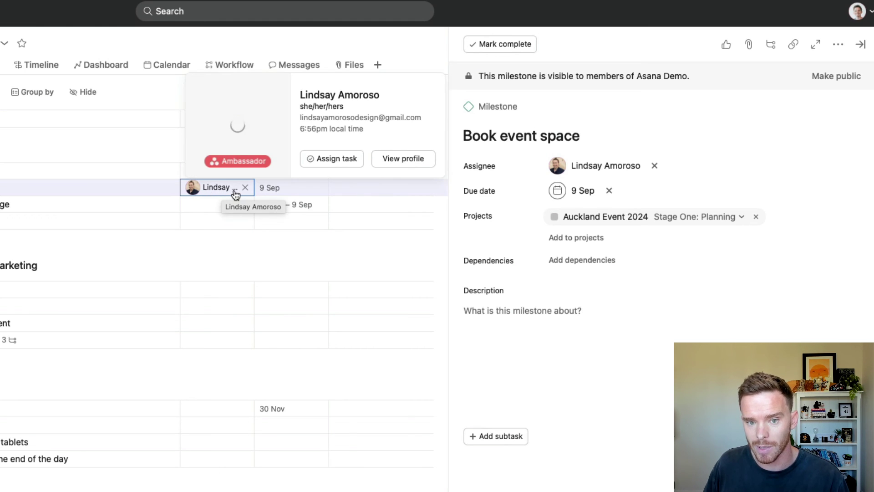